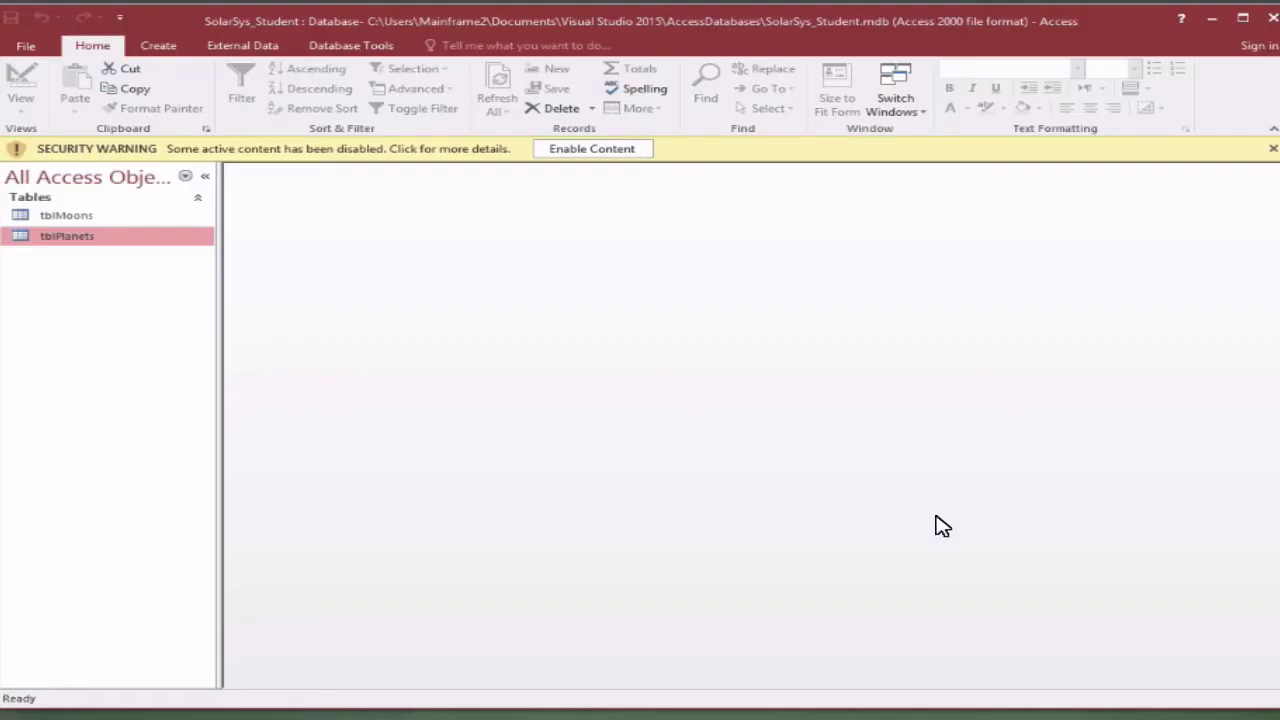
- Enable content, open tblMoons and tblPlanets, then return to tblMoons' 55 moon records
left_click(598, 160)
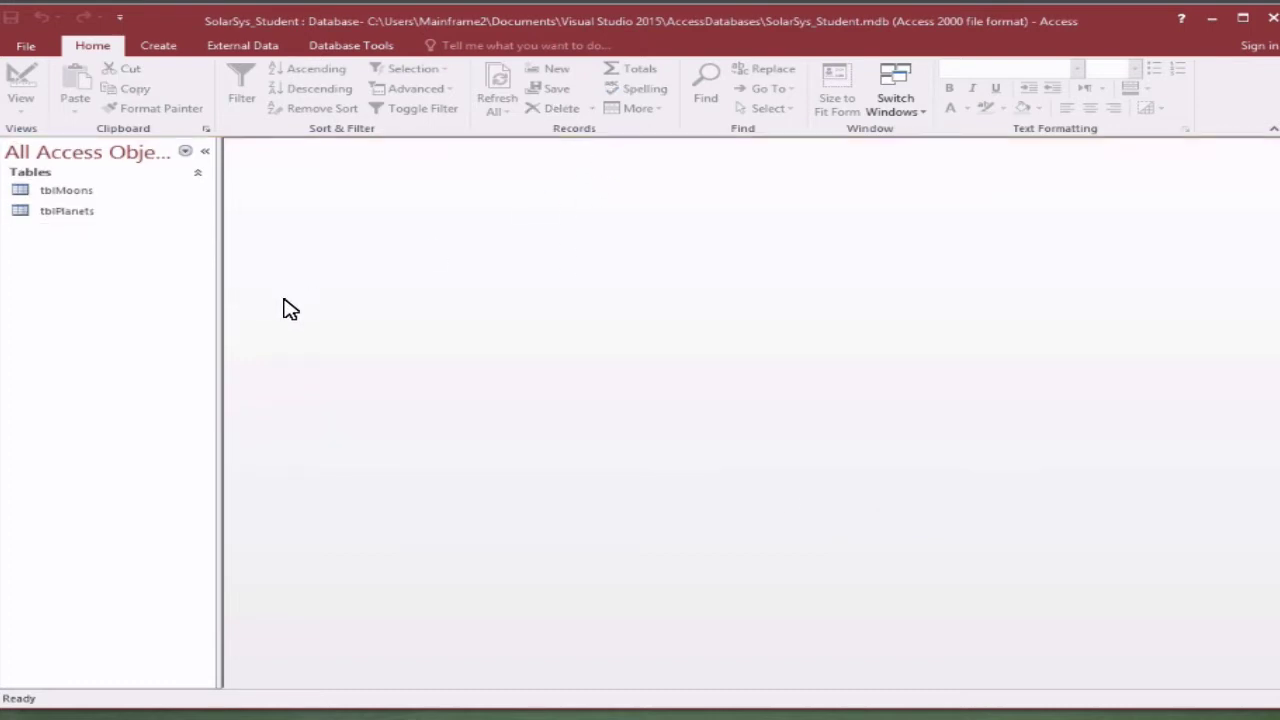
left_click(93, 198)
double_click(93, 198)
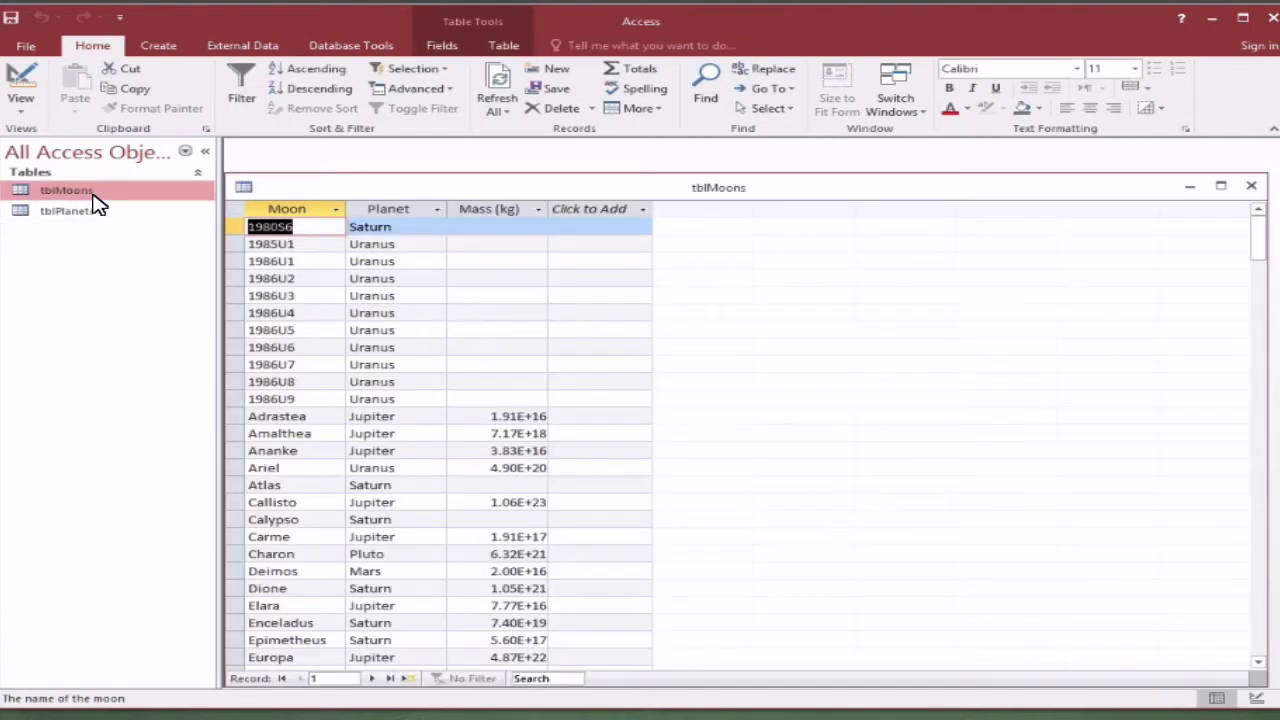
double_click(90, 212)
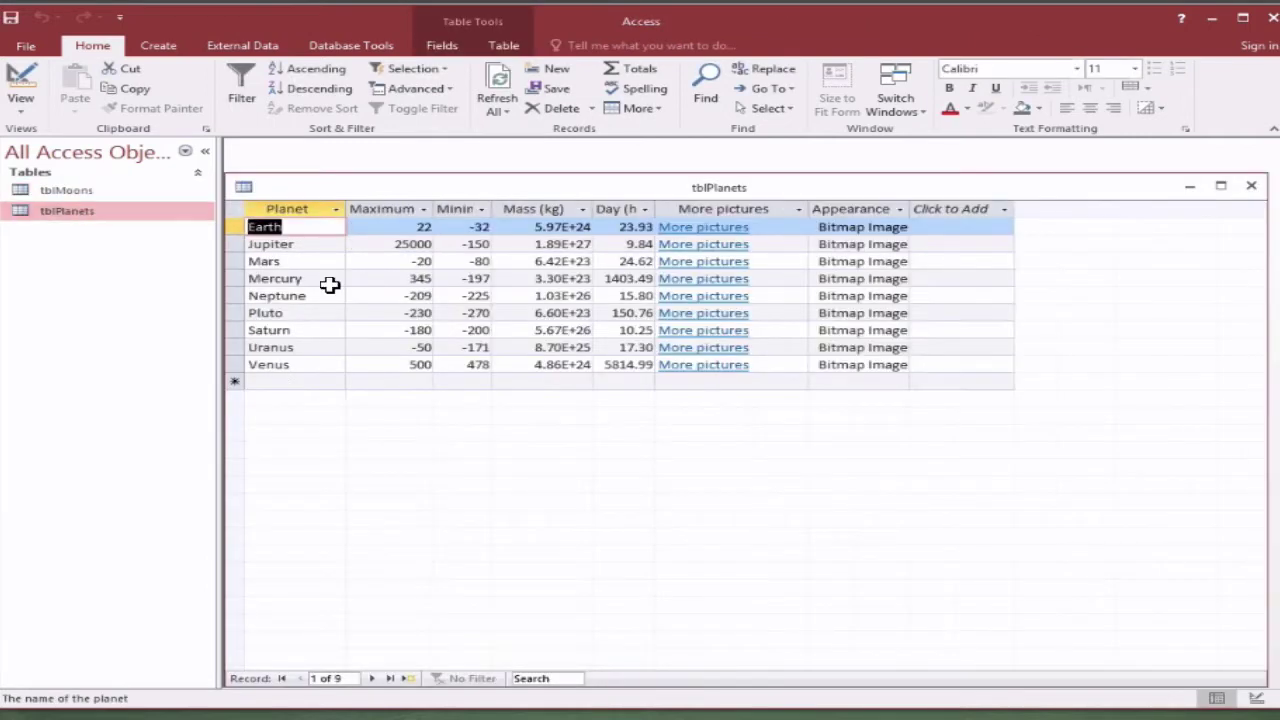
double_click(96, 198)
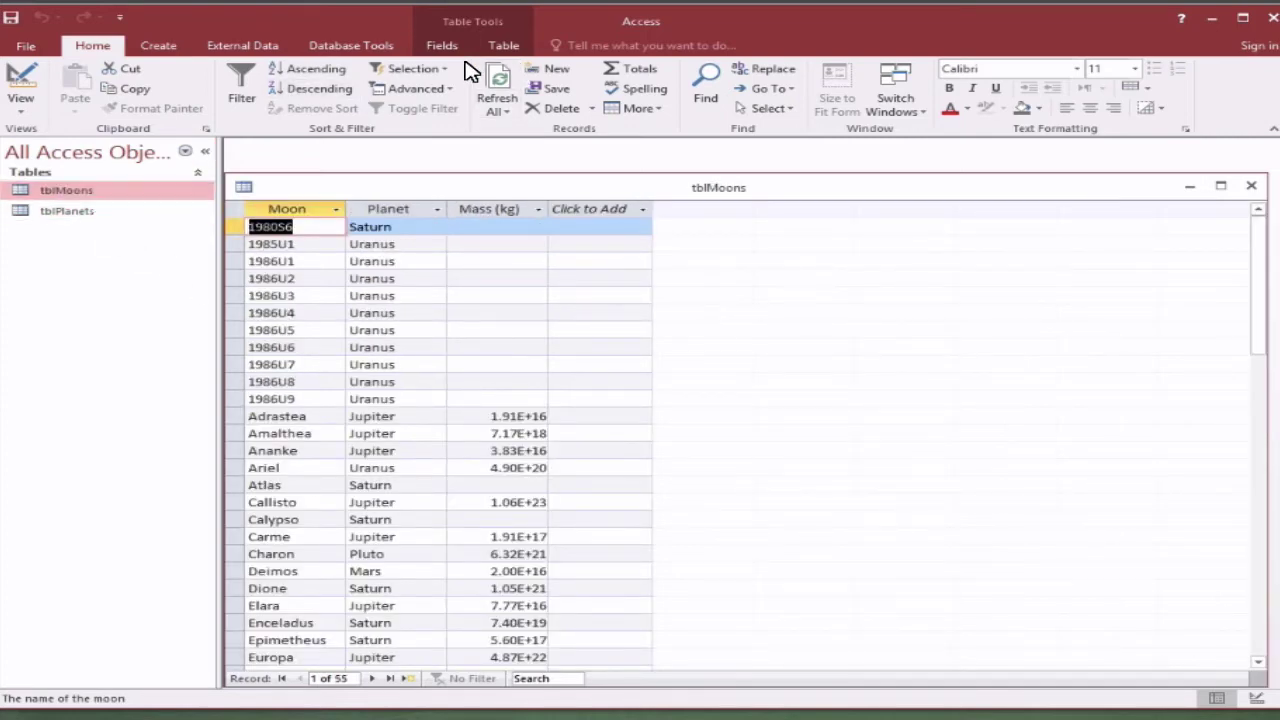
- Open the Relationships window with tblPlanets and tblMoons, and start dragging P_Name toward tblMoons
left_click(373, 47)
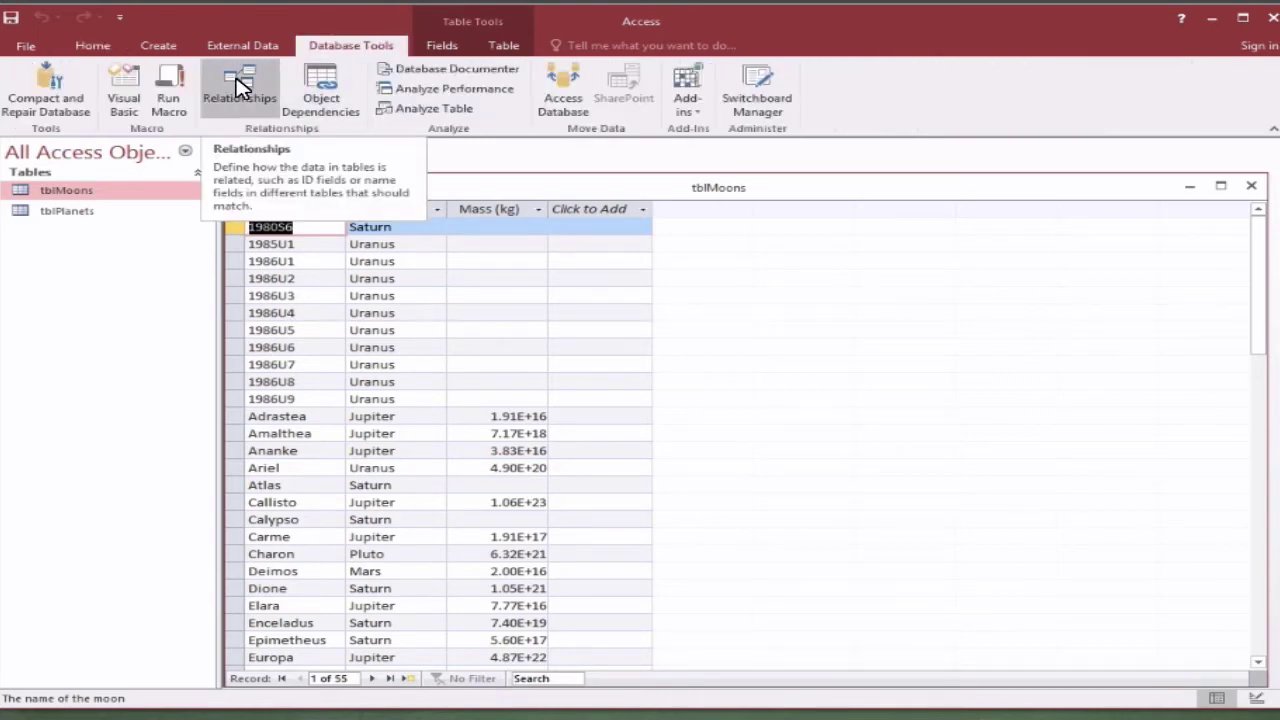
left_click(240, 87)
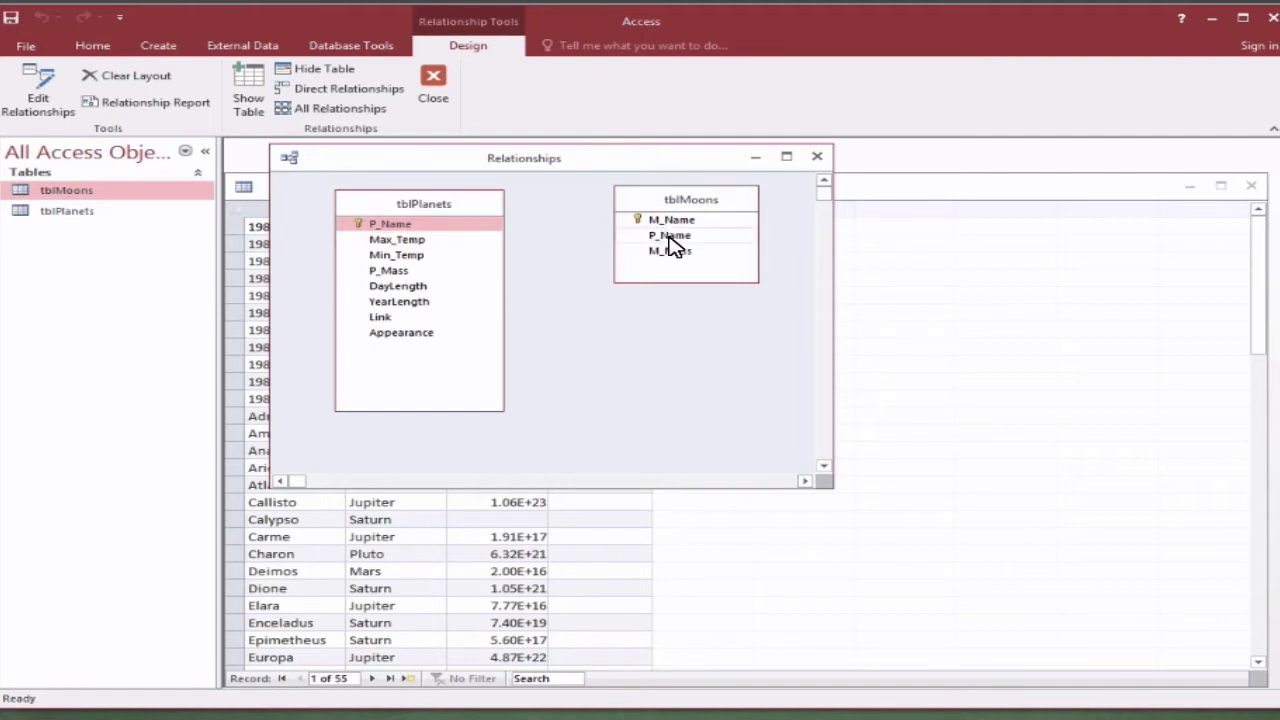
left_click(398, 230)
left_click_drag(450, 224, 666, 242)
- Close both datasheets and link tblPlanets.P_Name to tblMoons.P_Name one-to-many with referential integrity
left_click(1252, 190)
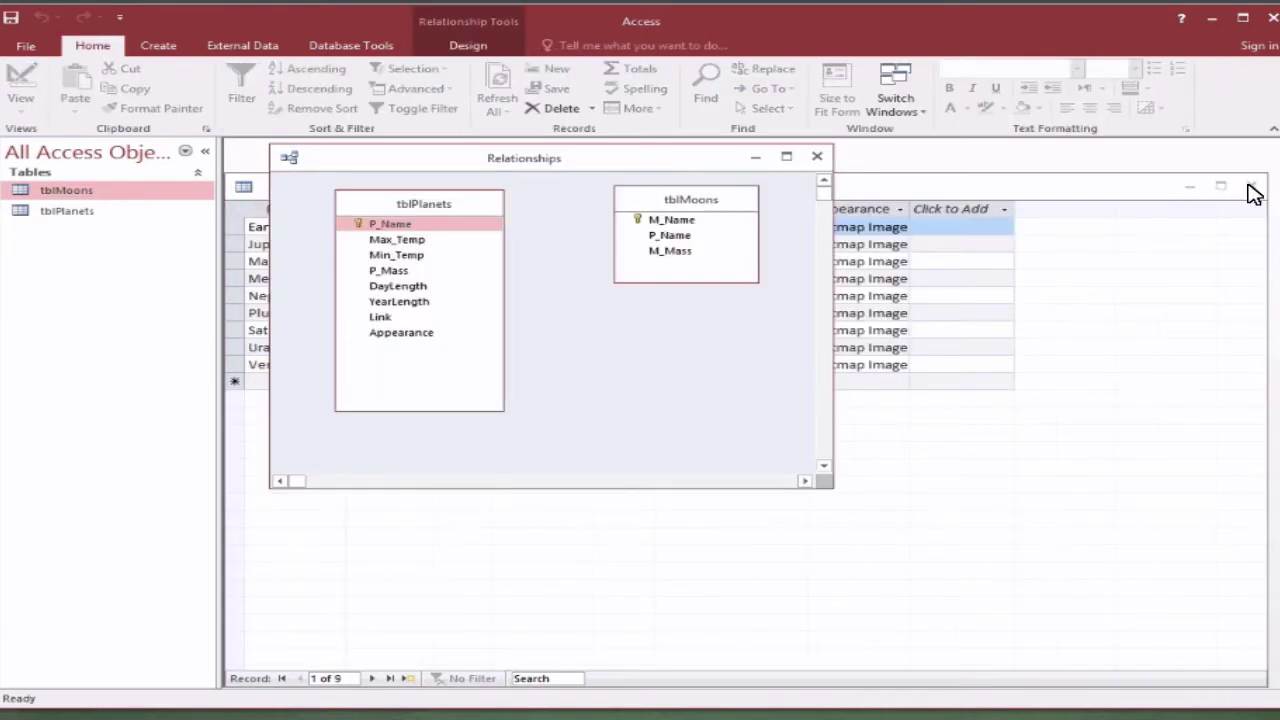
left_click(1252, 190)
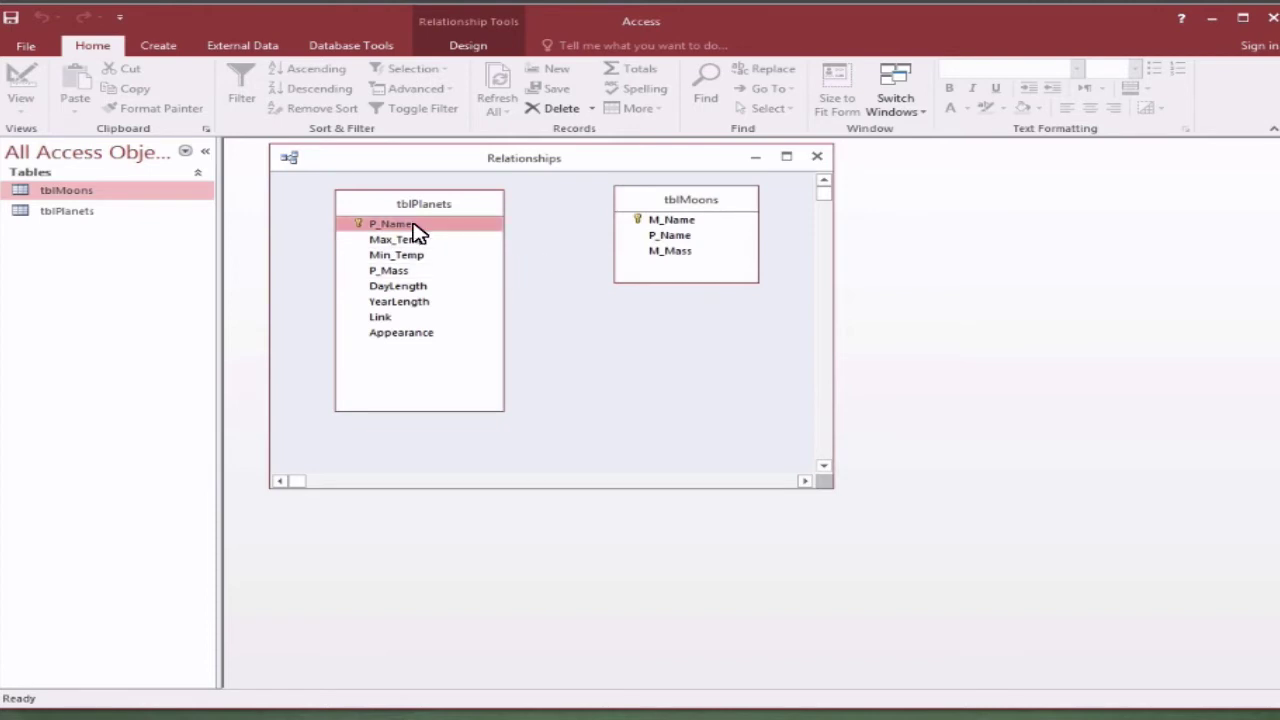
left_click_drag(418, 228, 680, 243)
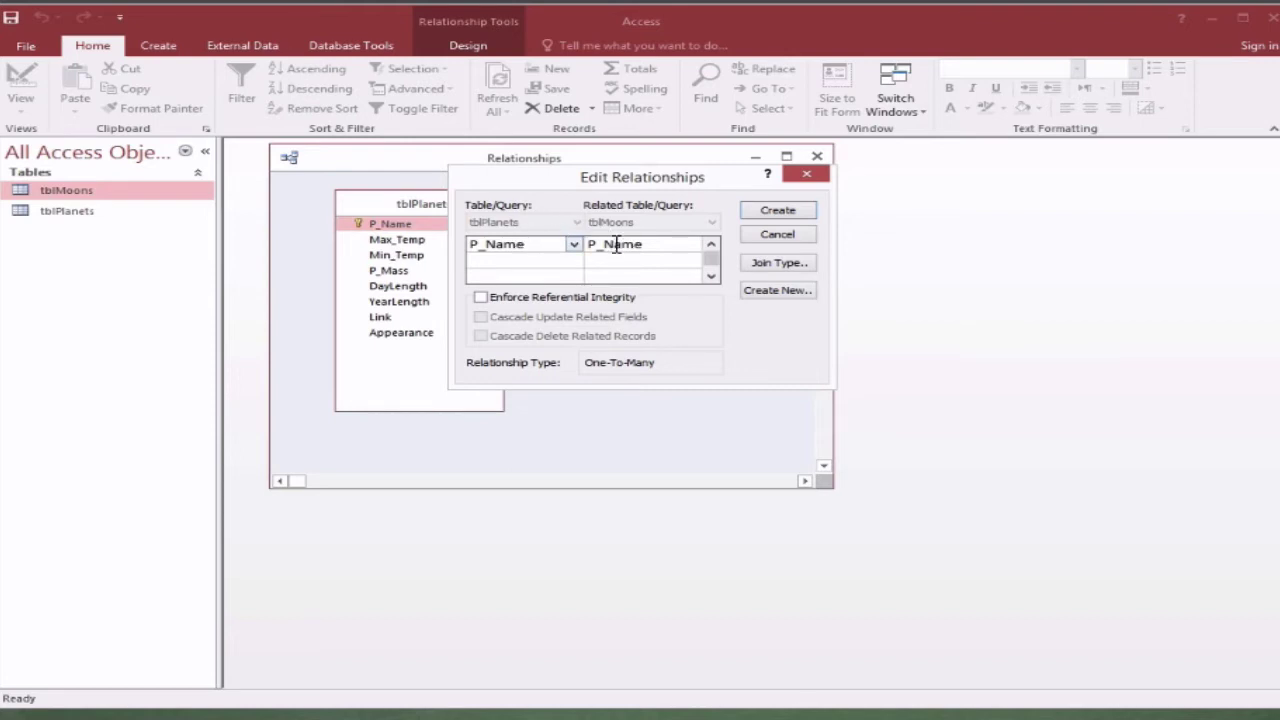
left_click(481, 298)
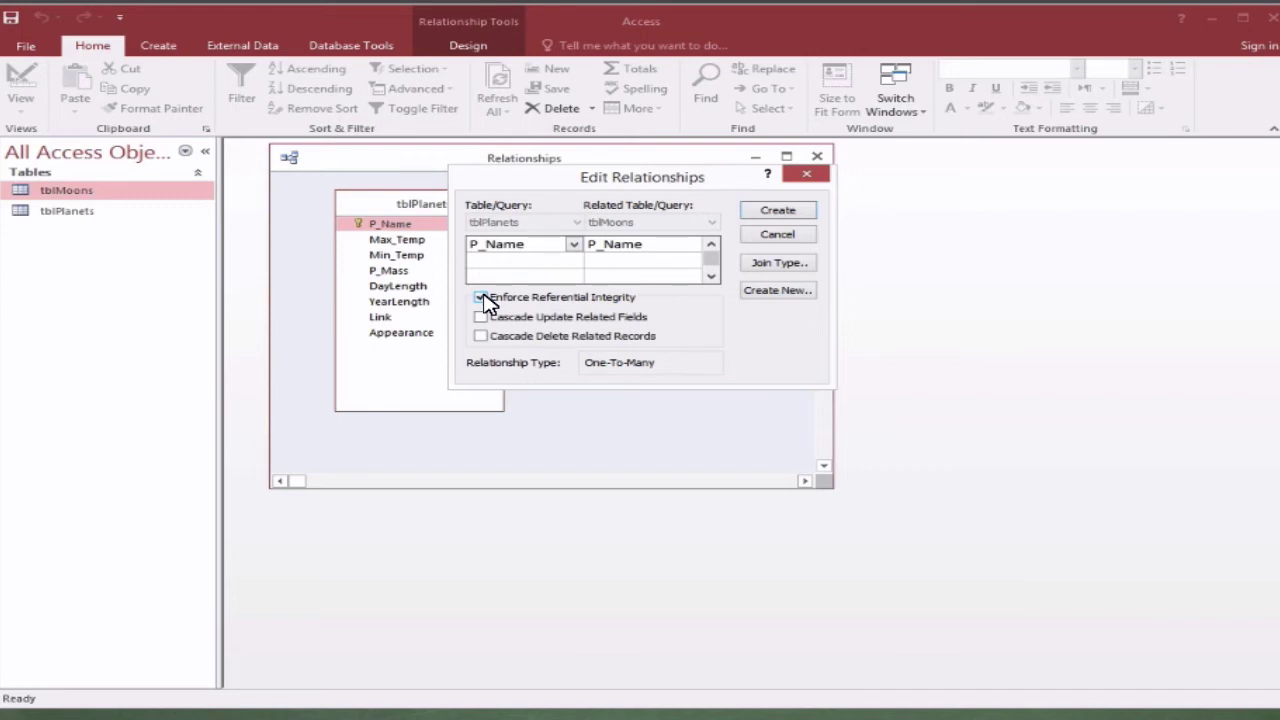
left_click(778, 210)
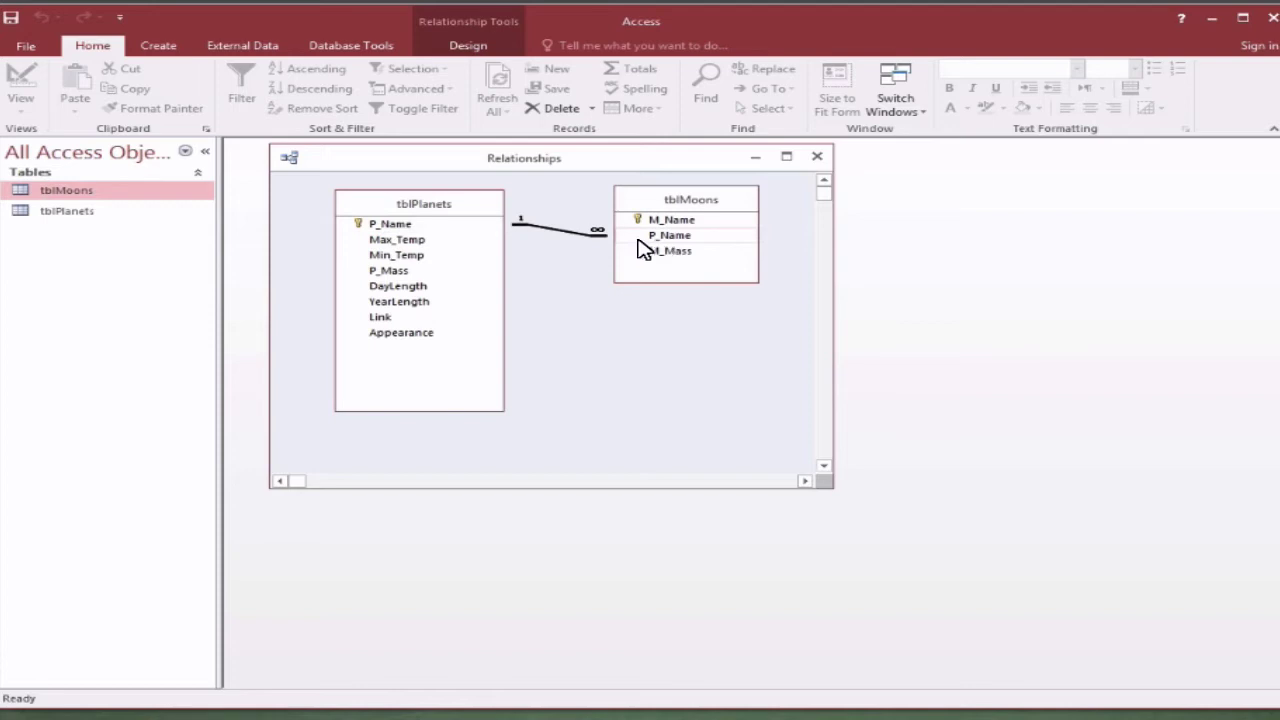
- Delete the existing tblPlanets–tblMoons relationship line, confirming the deletion
right_click(578, 240)
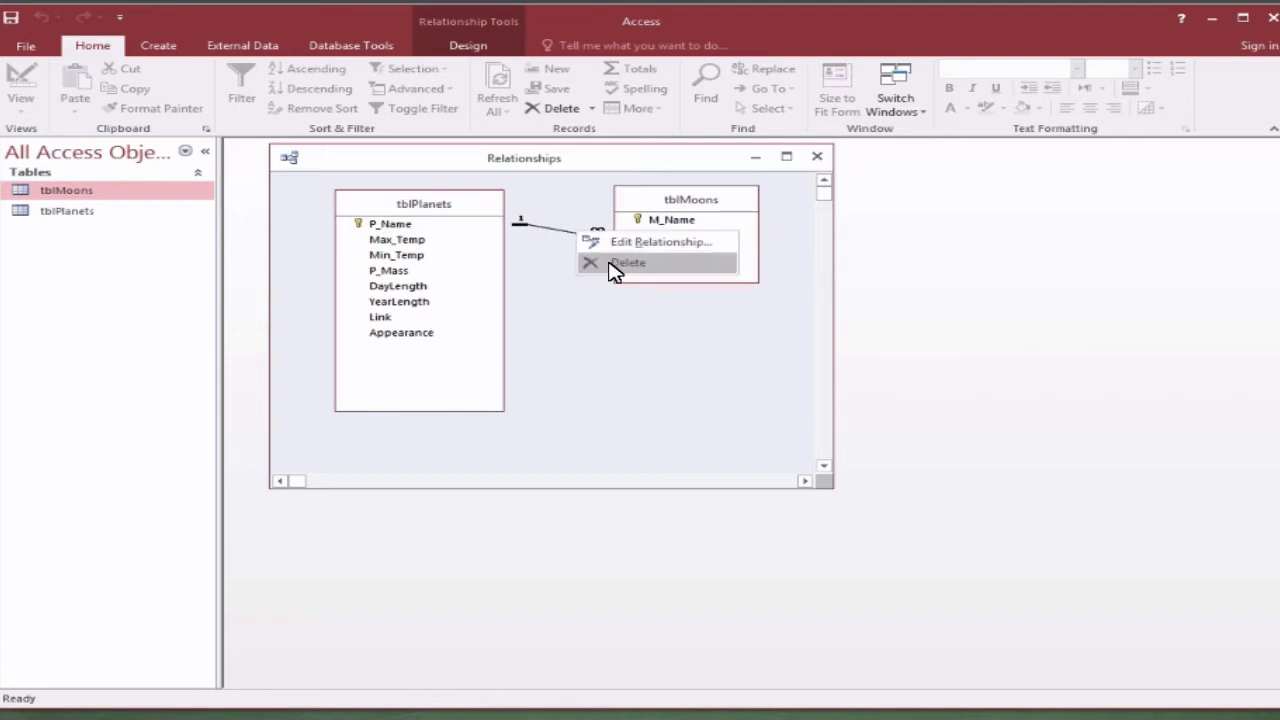
left_click(612, 264)
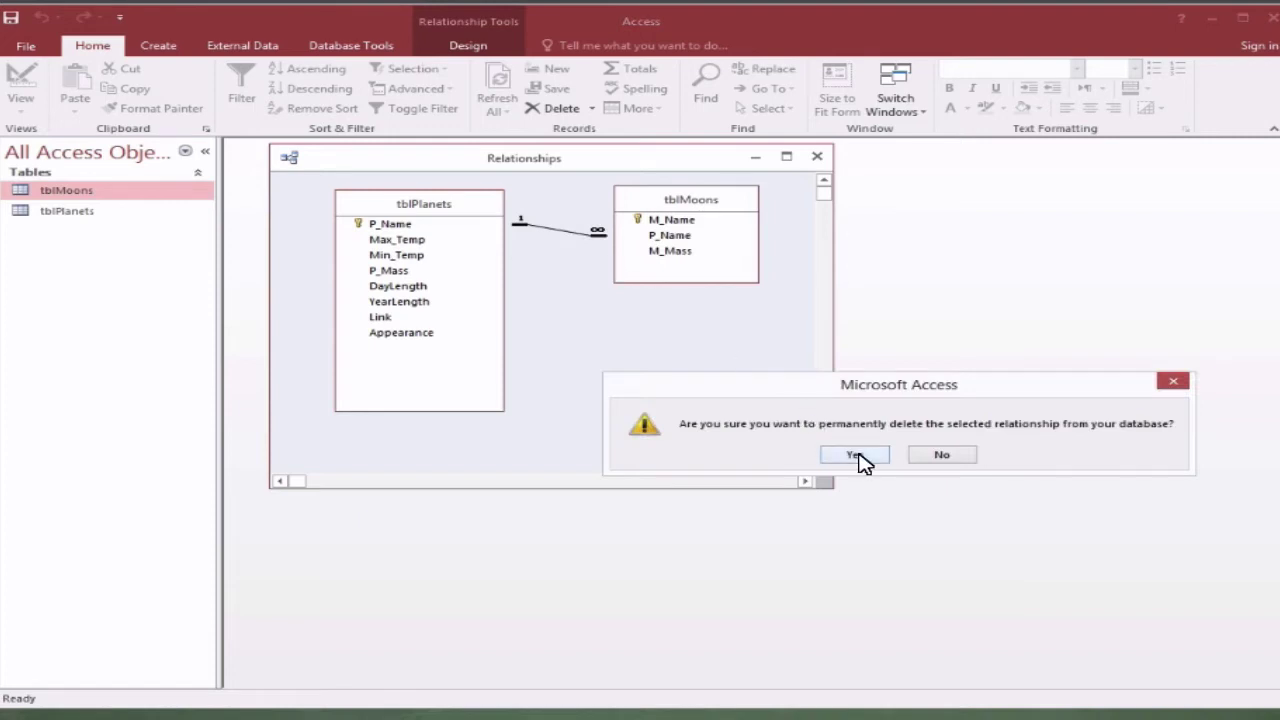
left_click(855, 455)
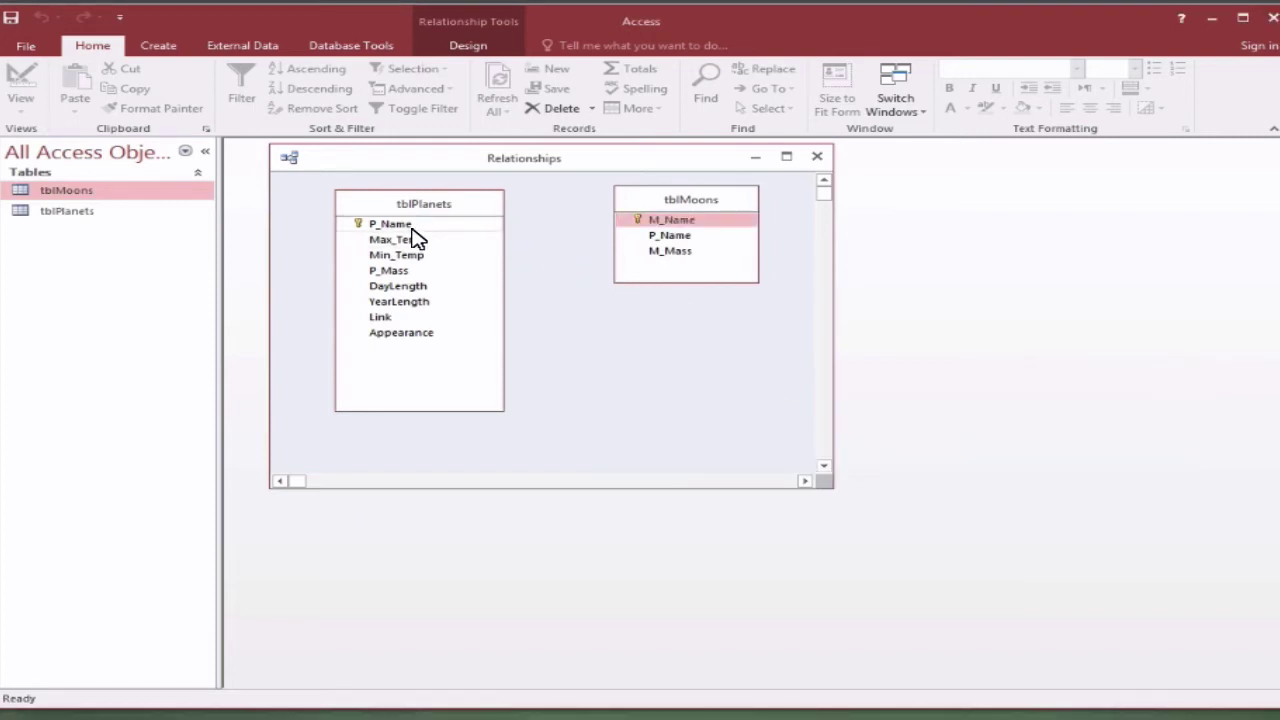
- Relink P_Name from tblPlanets to tblMoons one-to-many with referential integrity enforced
left_click_drag(411, 227, 668, 242)
left_click(563, 297)
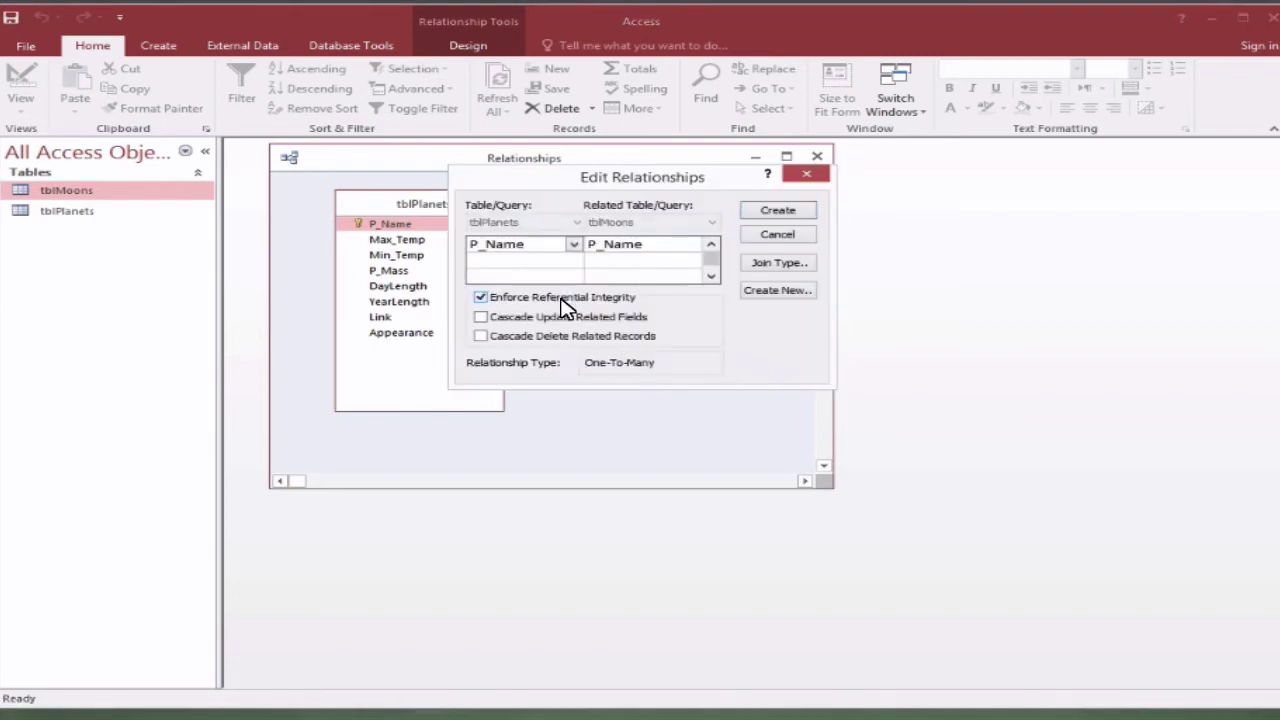
left_click(778, 212)
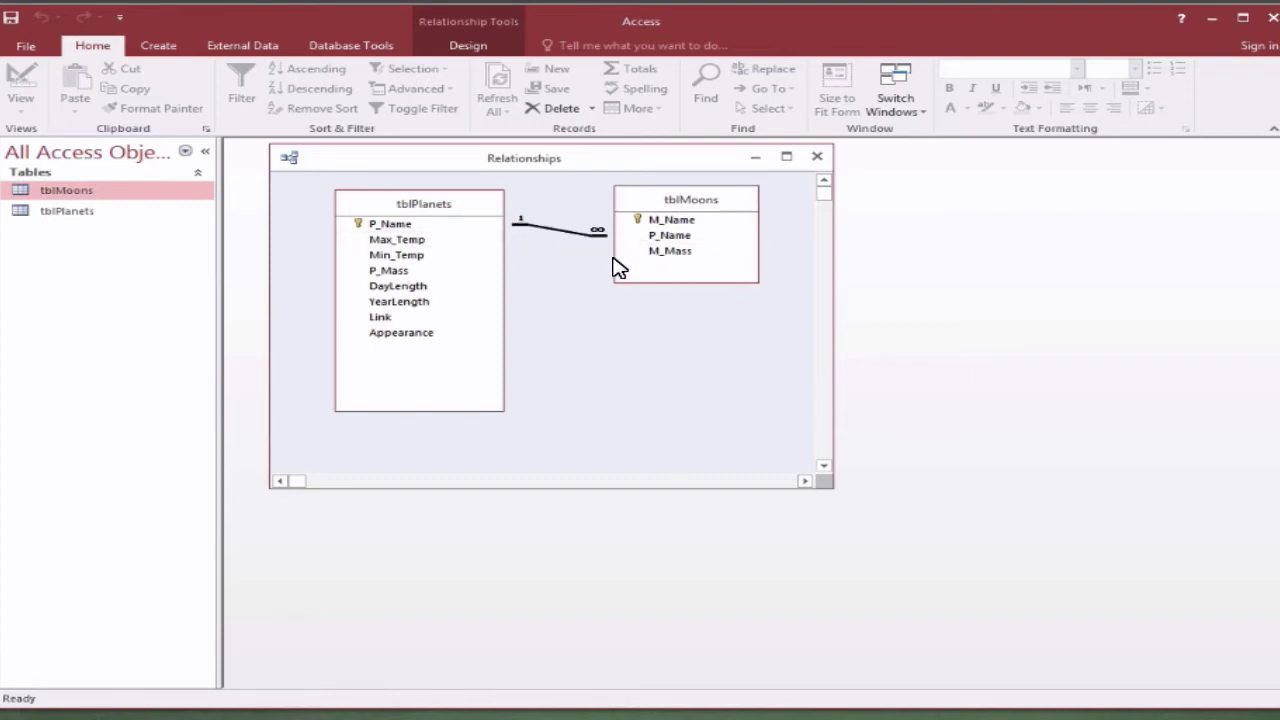
- Close the Relationships window and set the navigation pane to show all Access objects
left_click(815, 162)
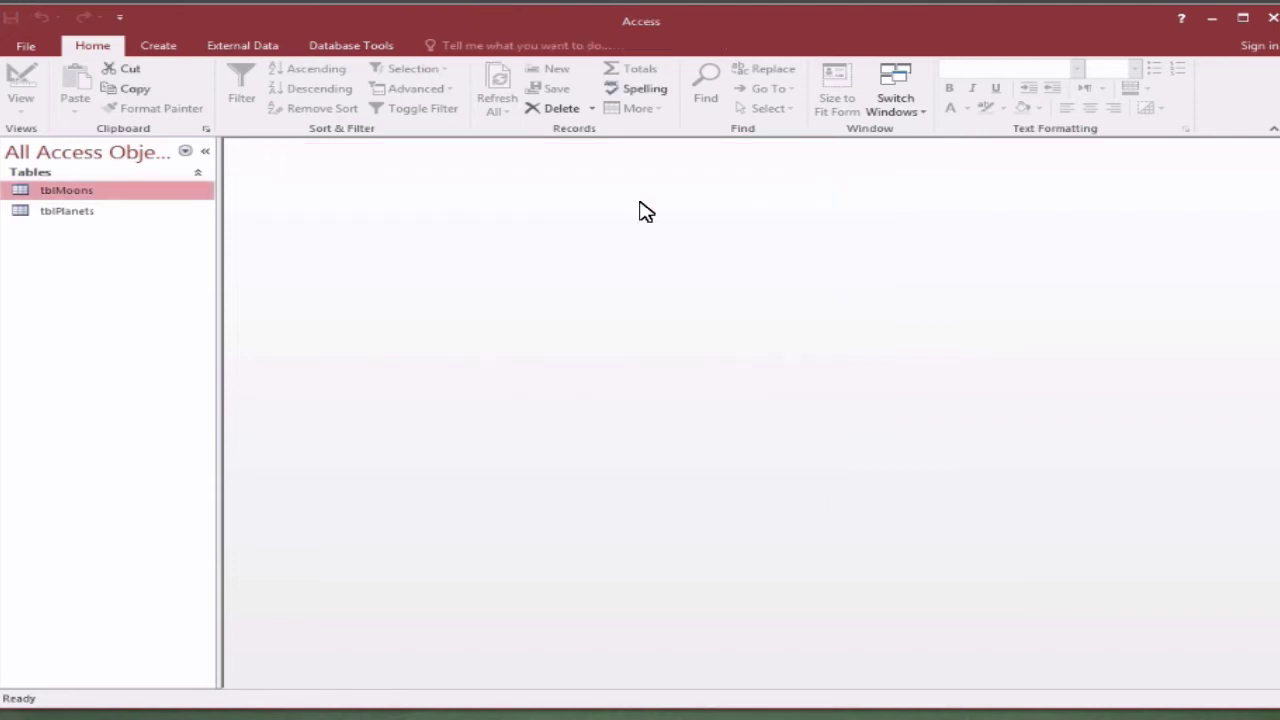
left_click(186, 152)
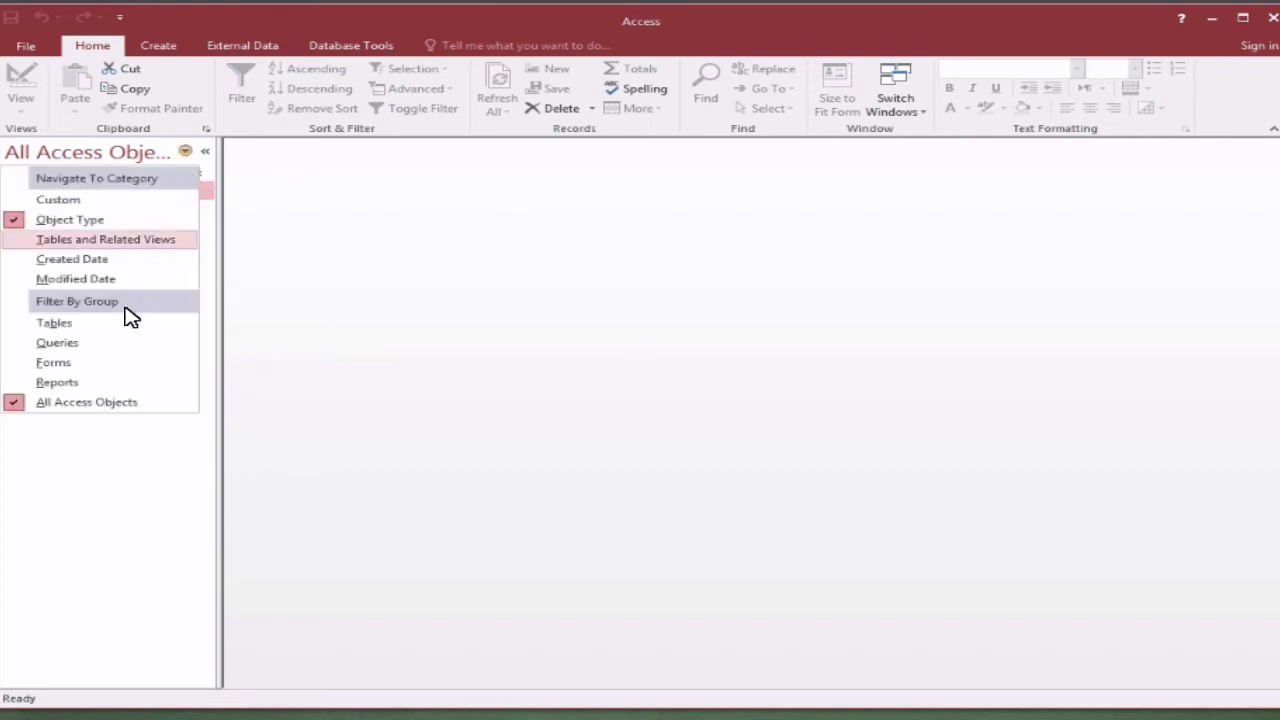
left_click(98, 495)
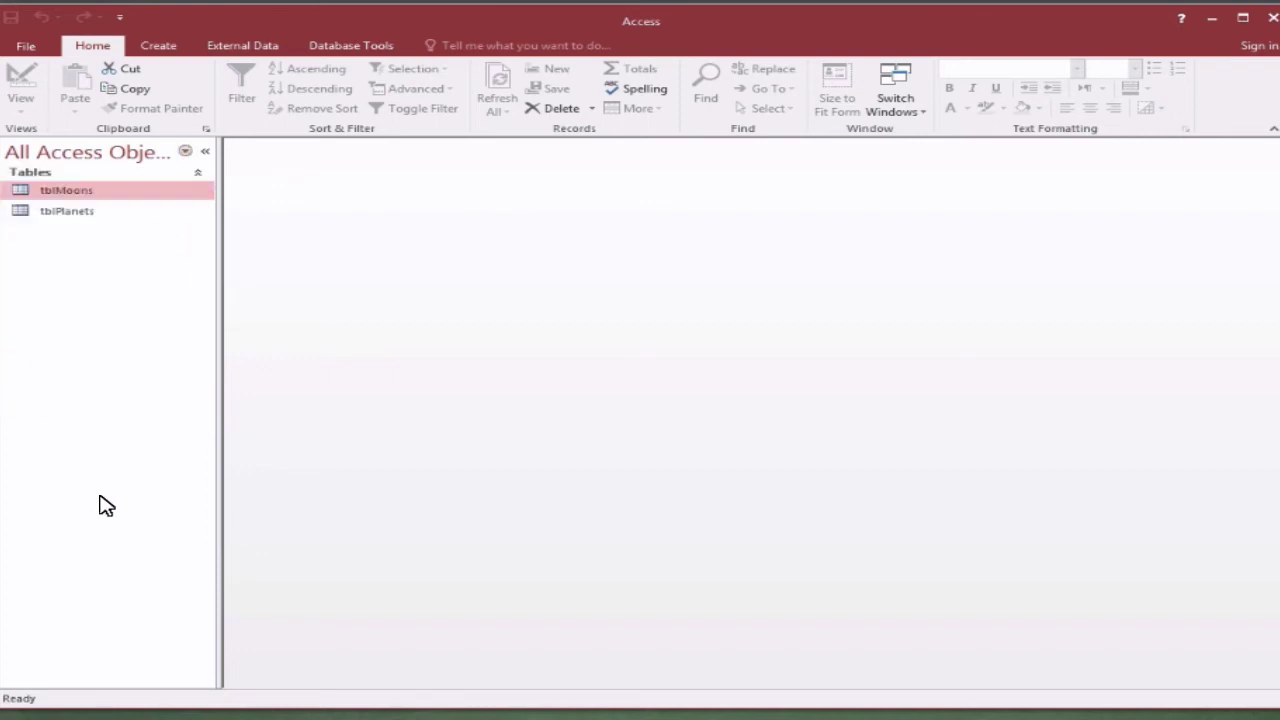
- Run the Form Wizard on tblPlanets with all its fields and a columnar layout
left_click(86, 212)
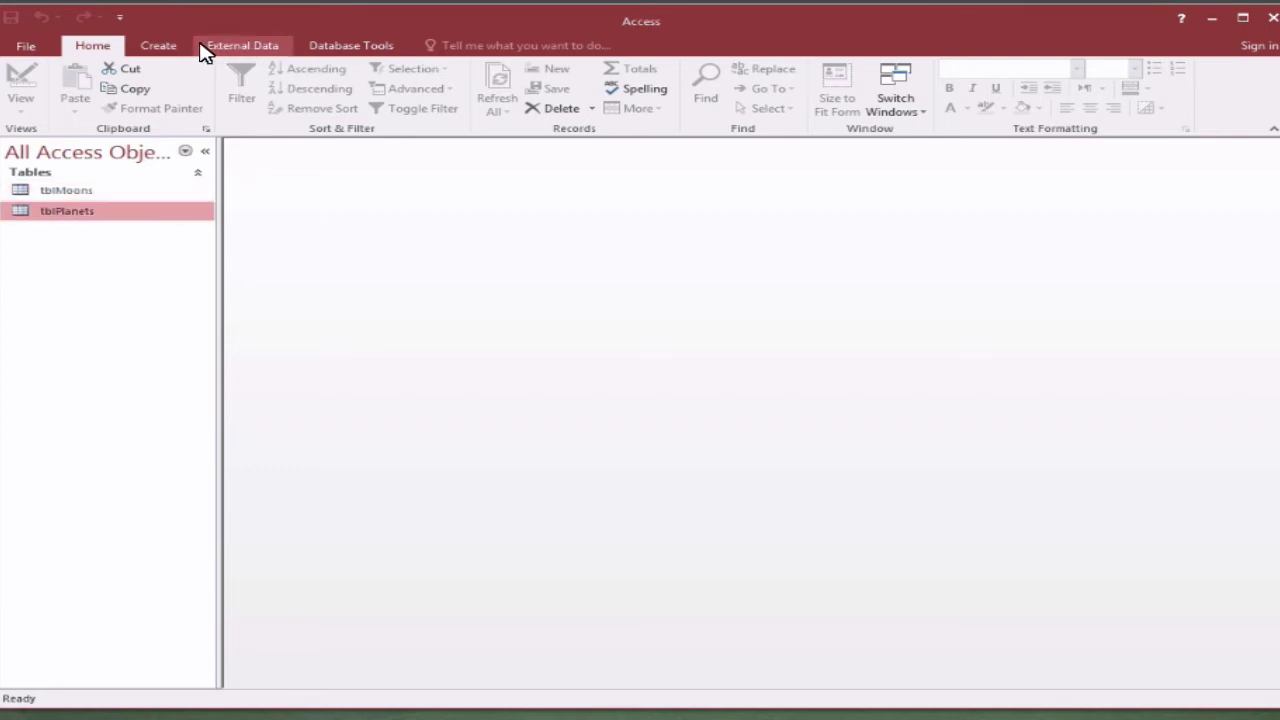
left_click(168, 50)
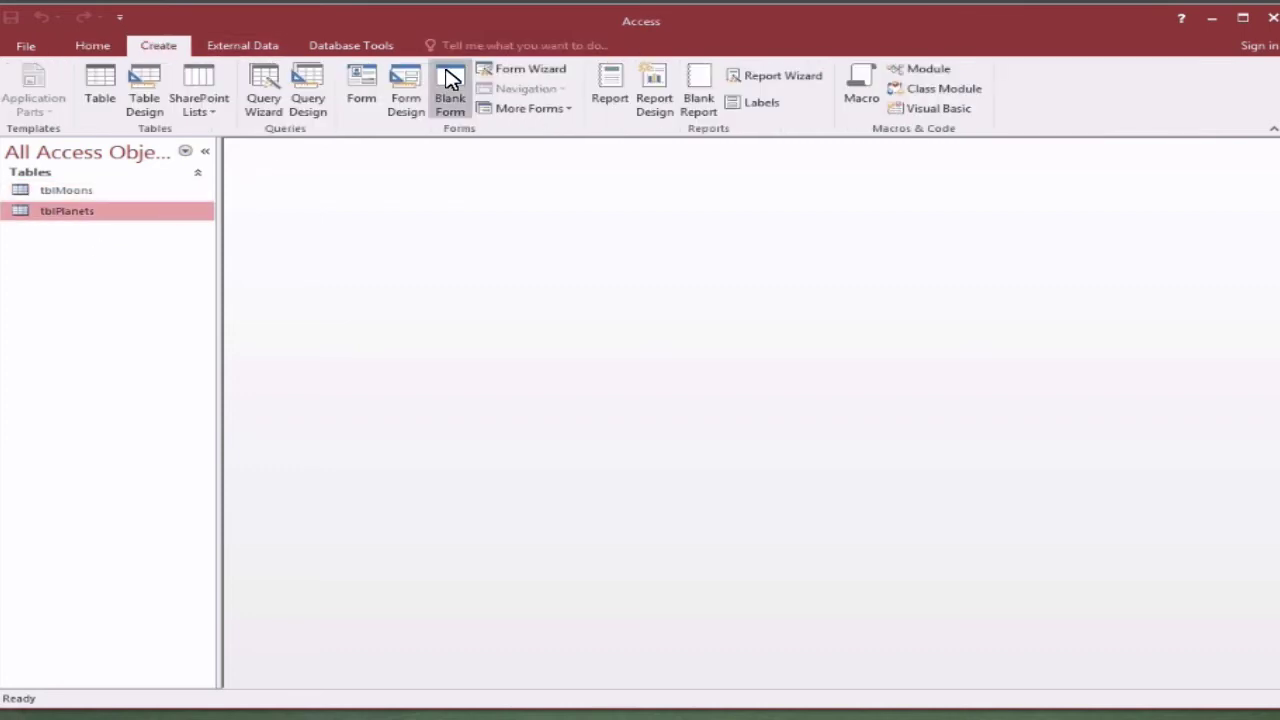
left_click(518, 72)
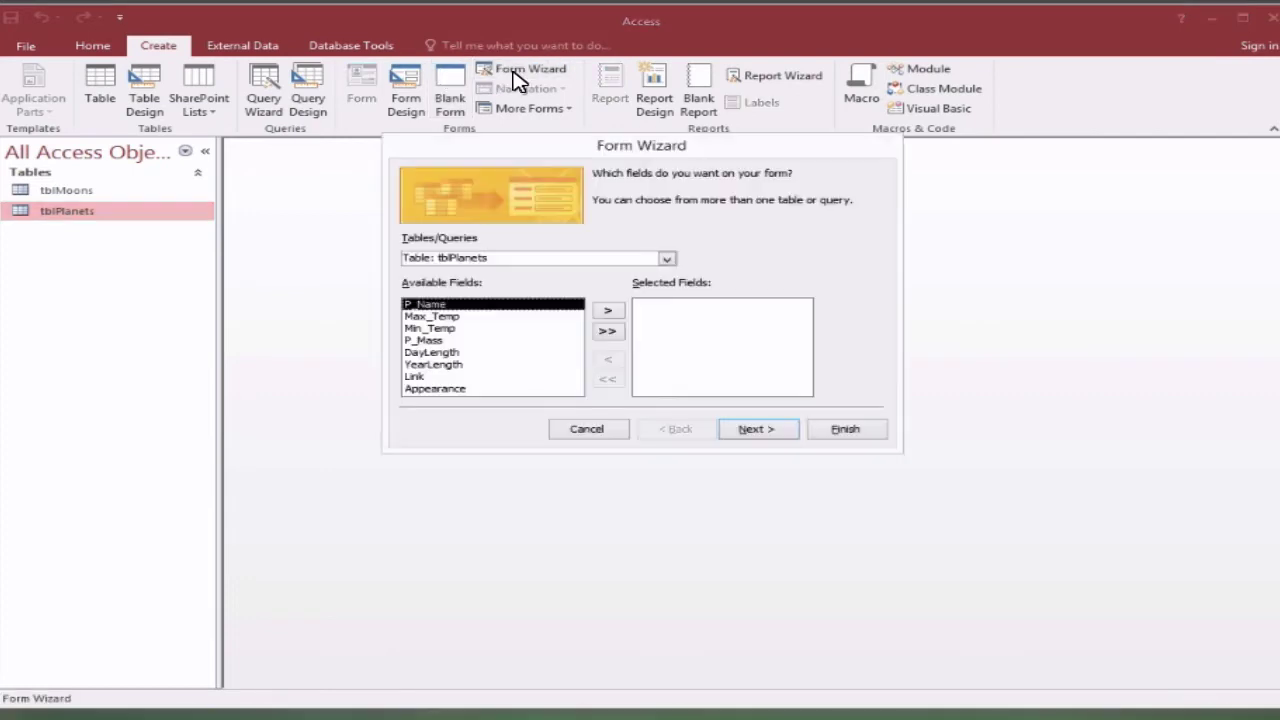
left_click(609, 333)
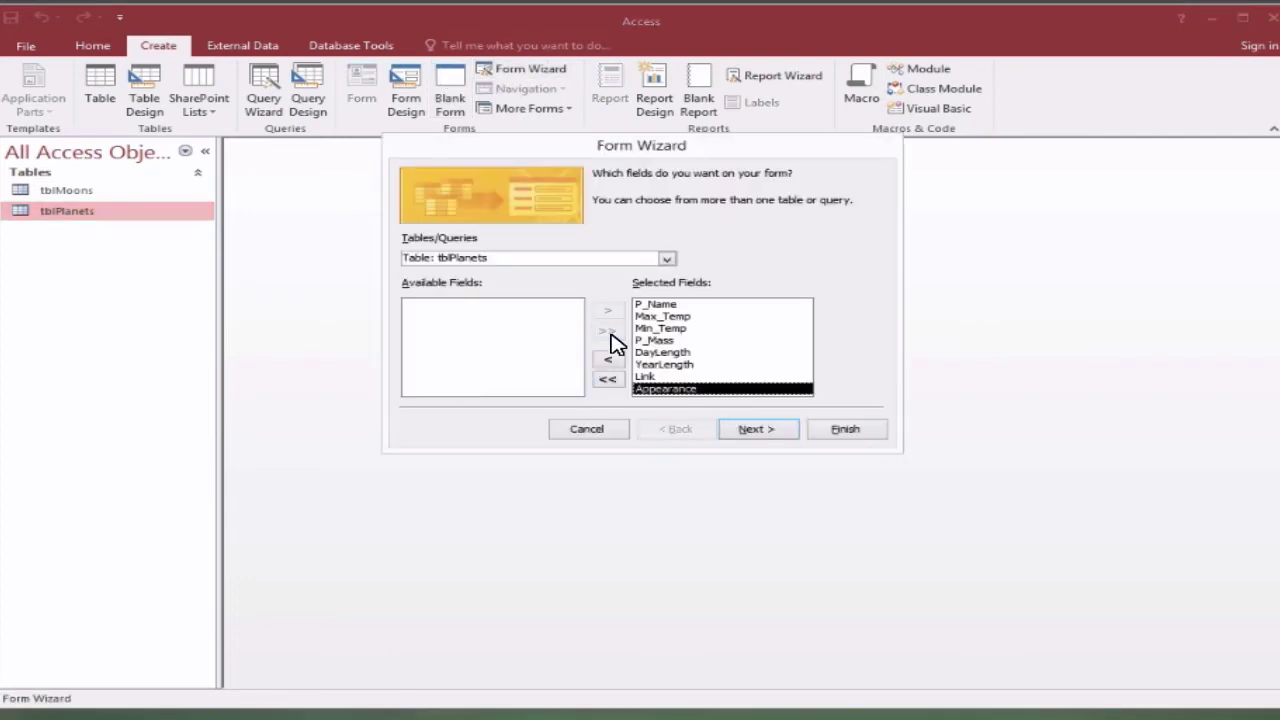
left_click(667, 259)
left_click(677, 272)
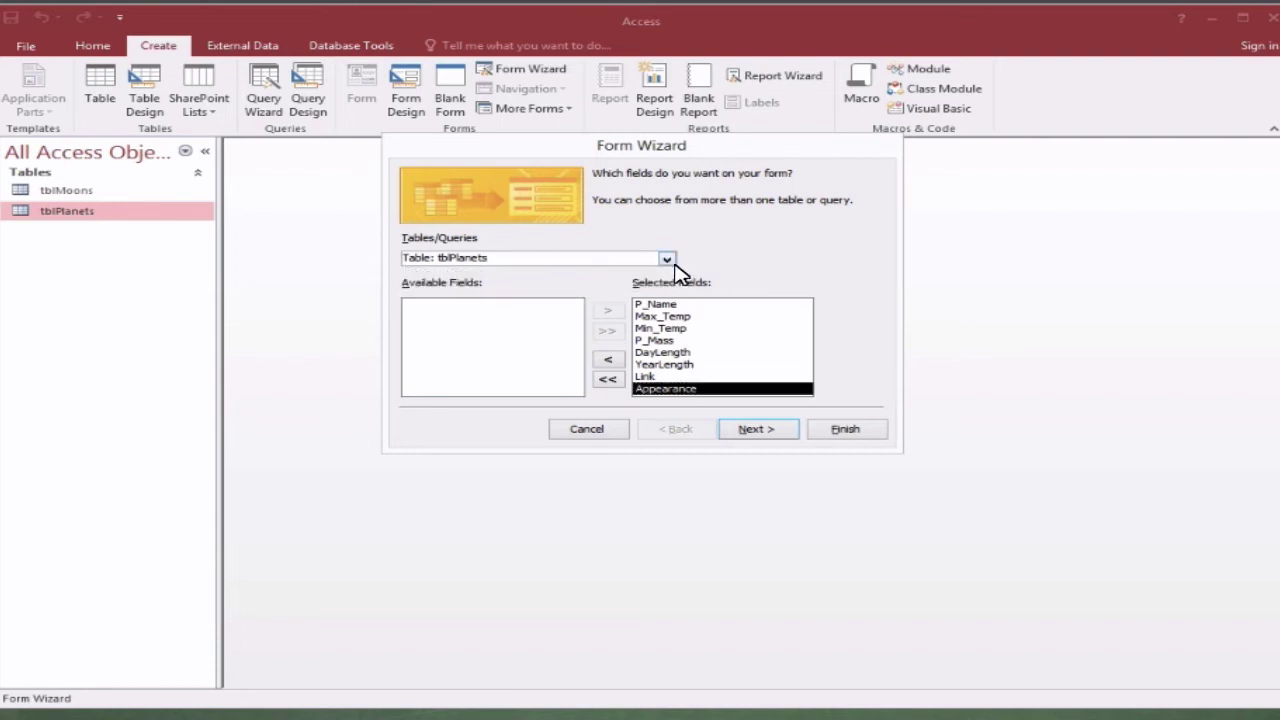
left_click(745, 427)
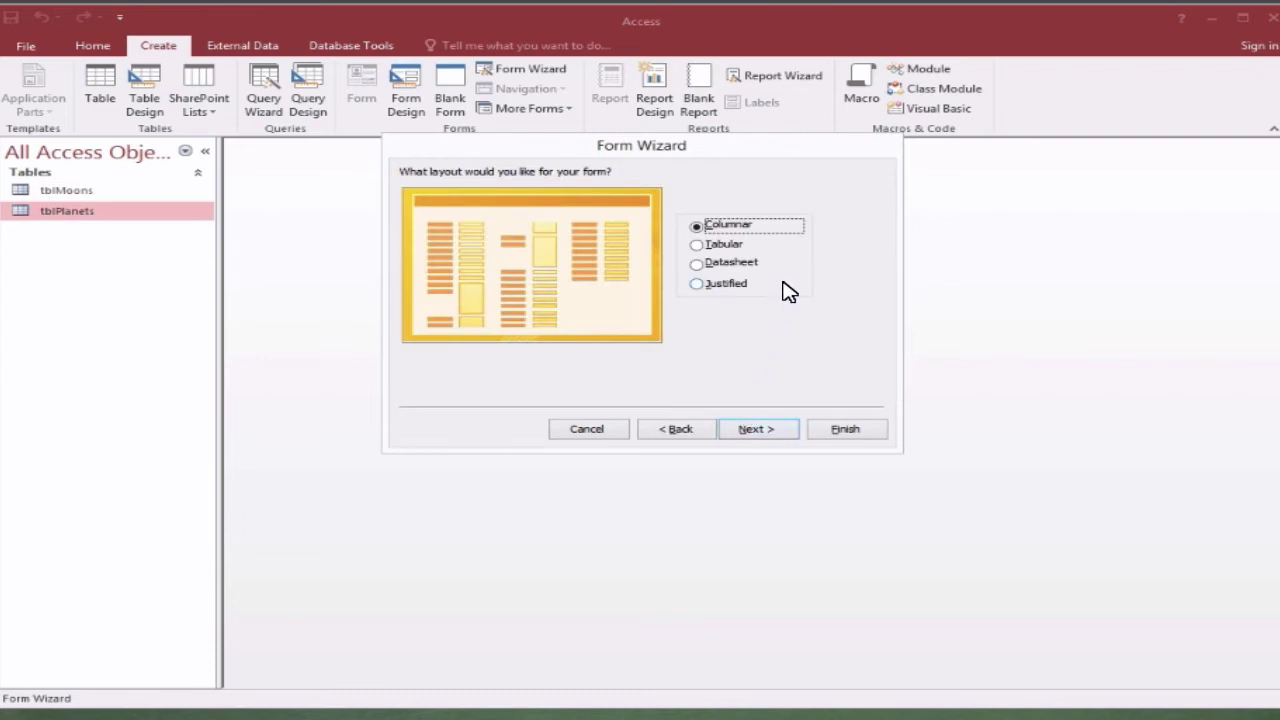
left_click(767, 432)
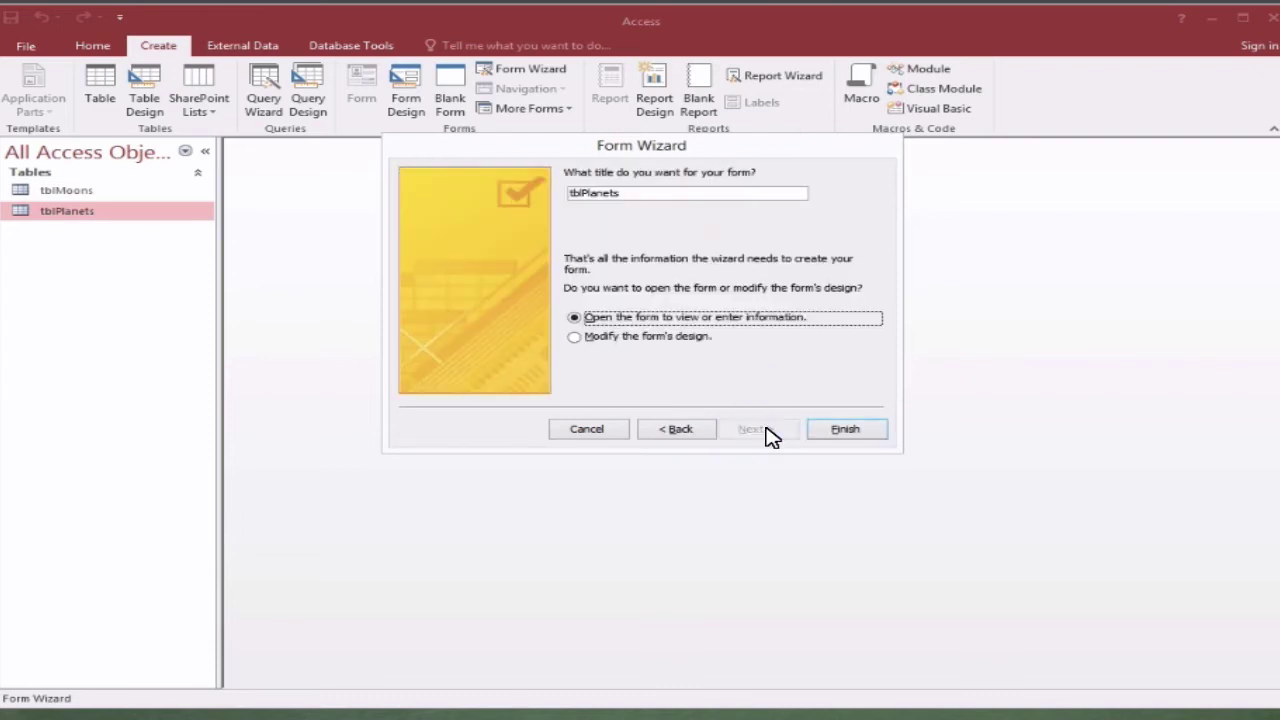
- Title the new form frmPlanets and finish the wizard to open it
left_click(581, 193)
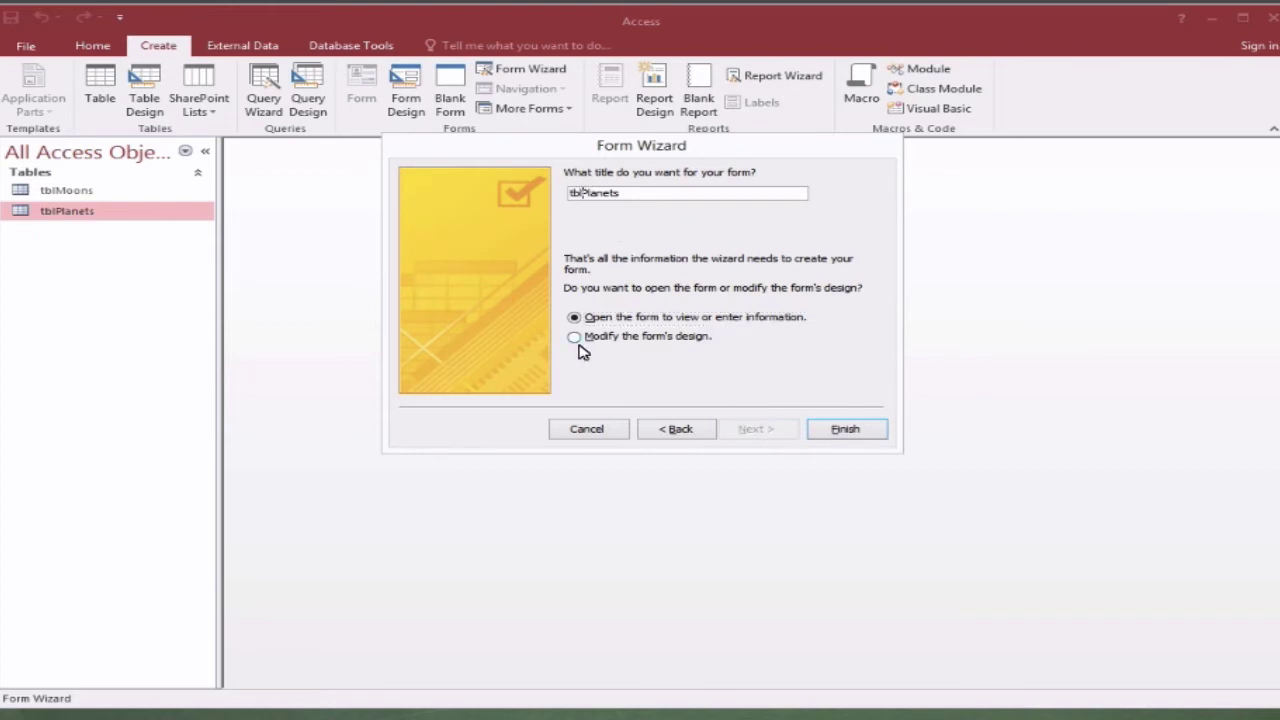
key("BackSpace")
key("BackSpace")
type("frm")
left_click(845, 429)
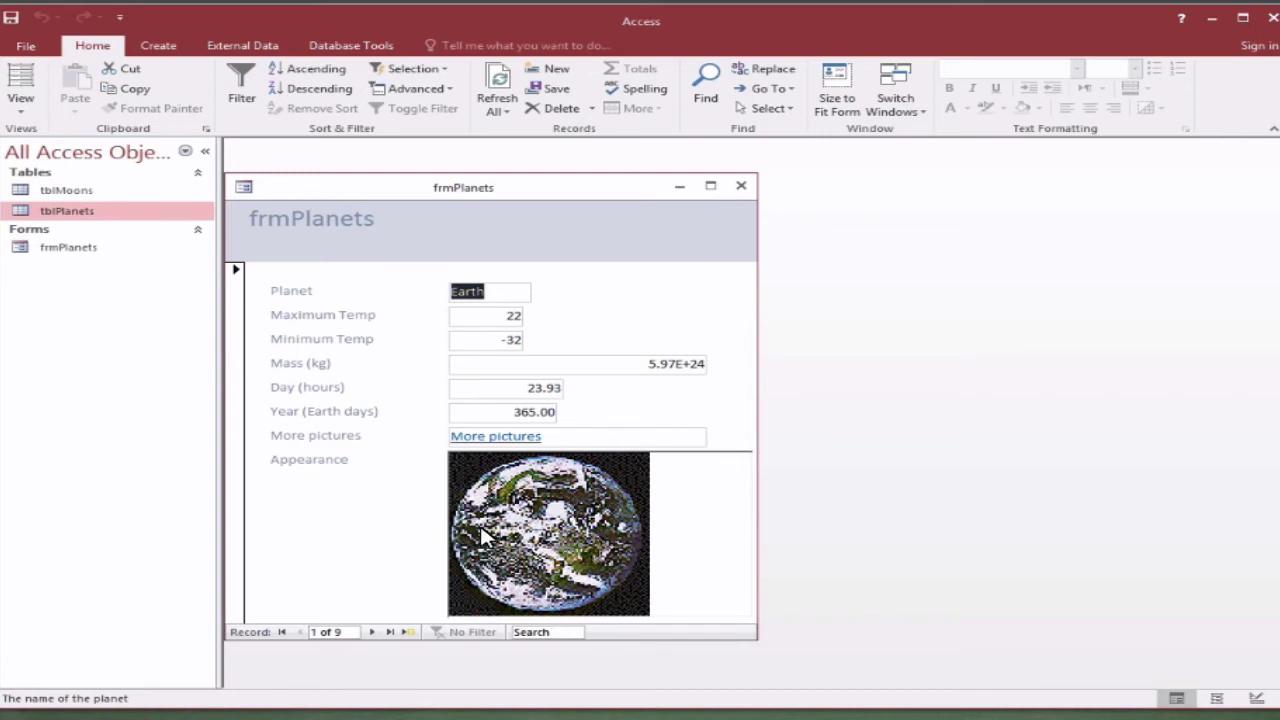
- Advance two records to Mercury, then close frmPlanets
left_click(373, 632)
left_click(373, 632)
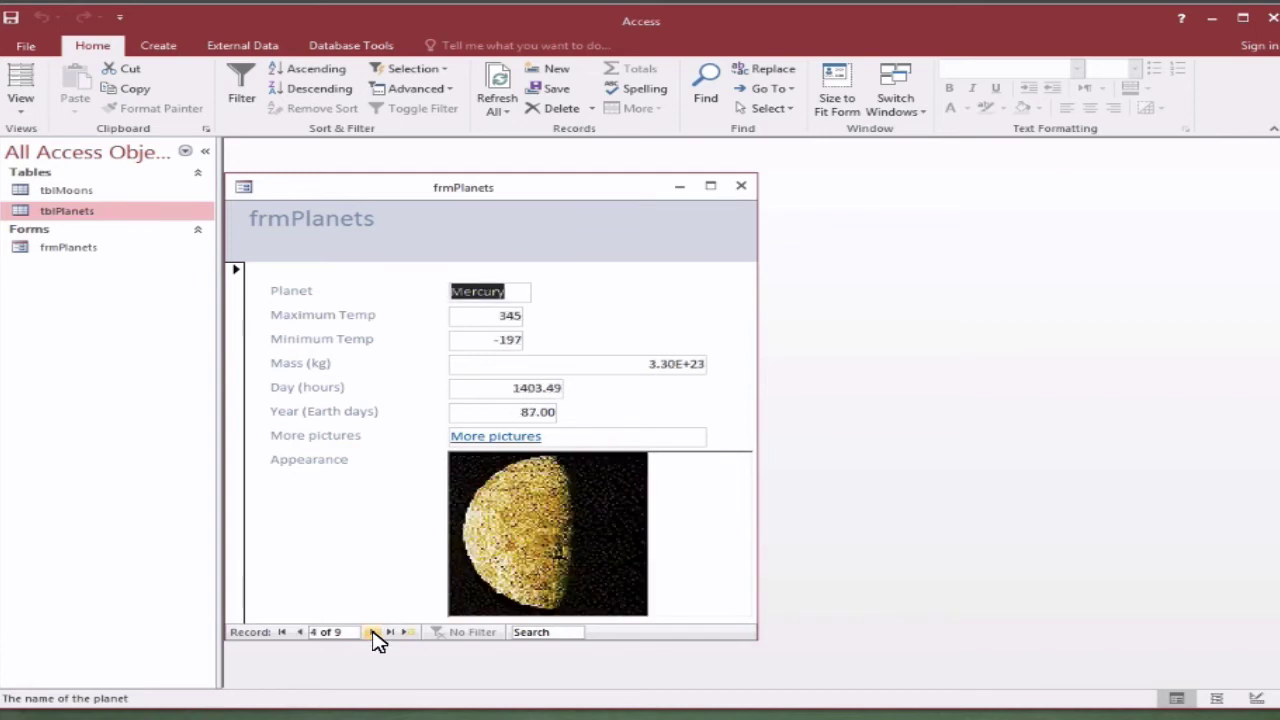
left_click(741, 187)
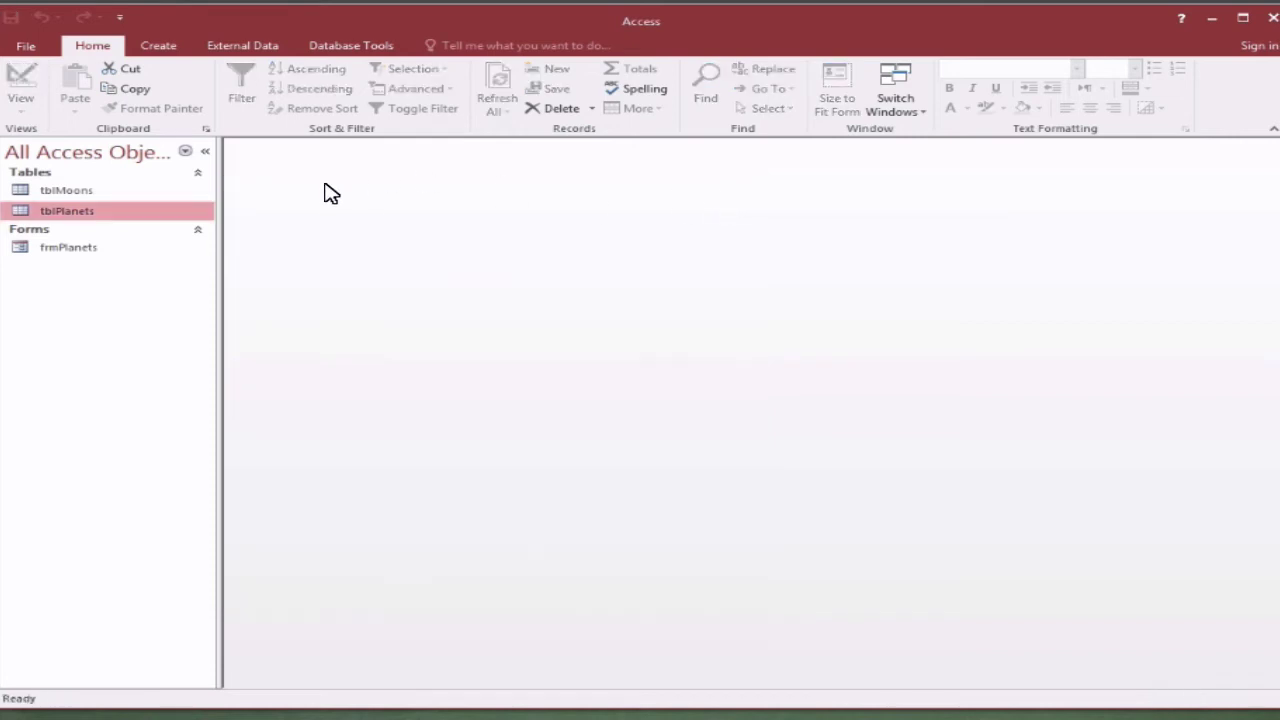
- Start a Form Wizard on tblMoons with M_Name and M_Mass, choosing the Datasheet layout
left_click(85, 192)
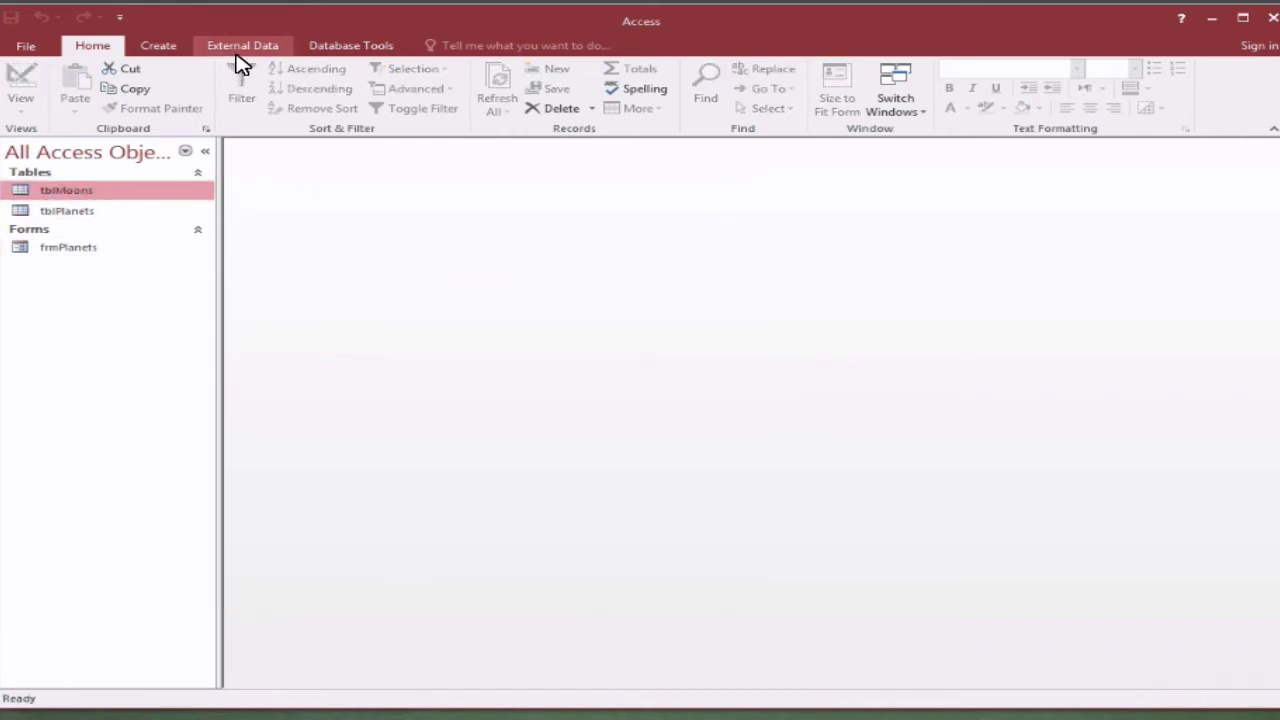
left_click(160, 50)
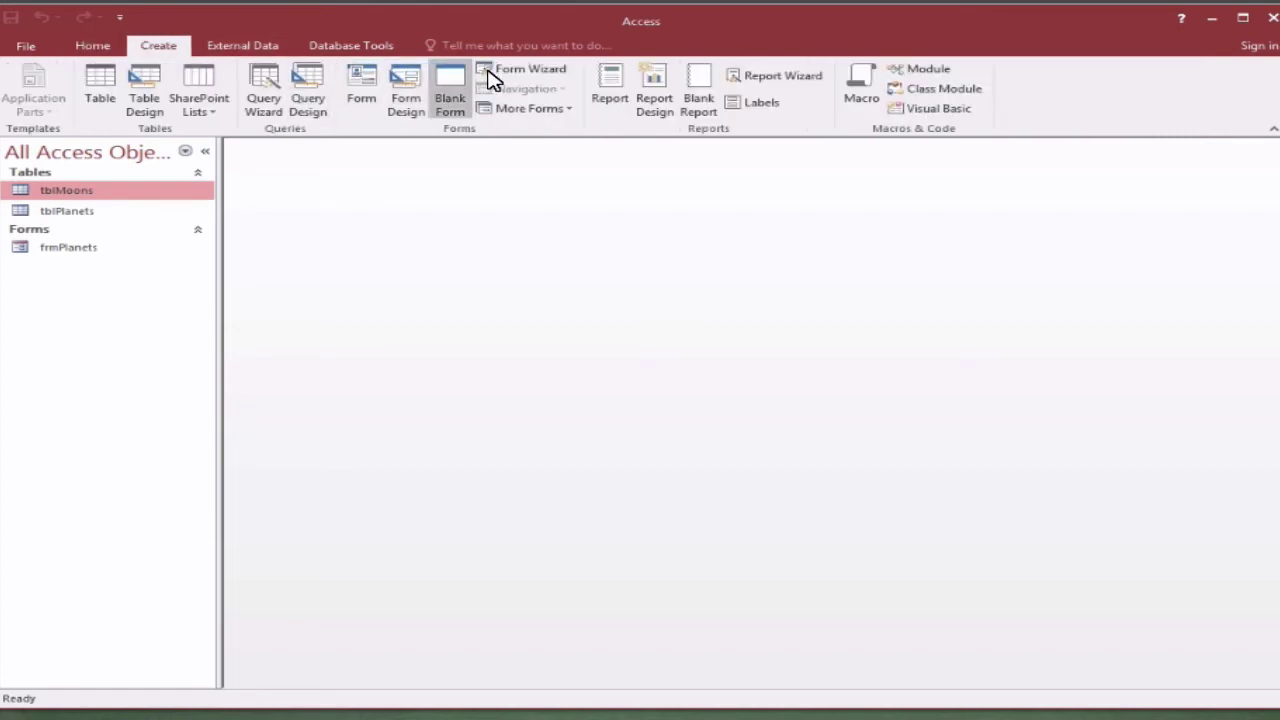
left_click(524, 72)
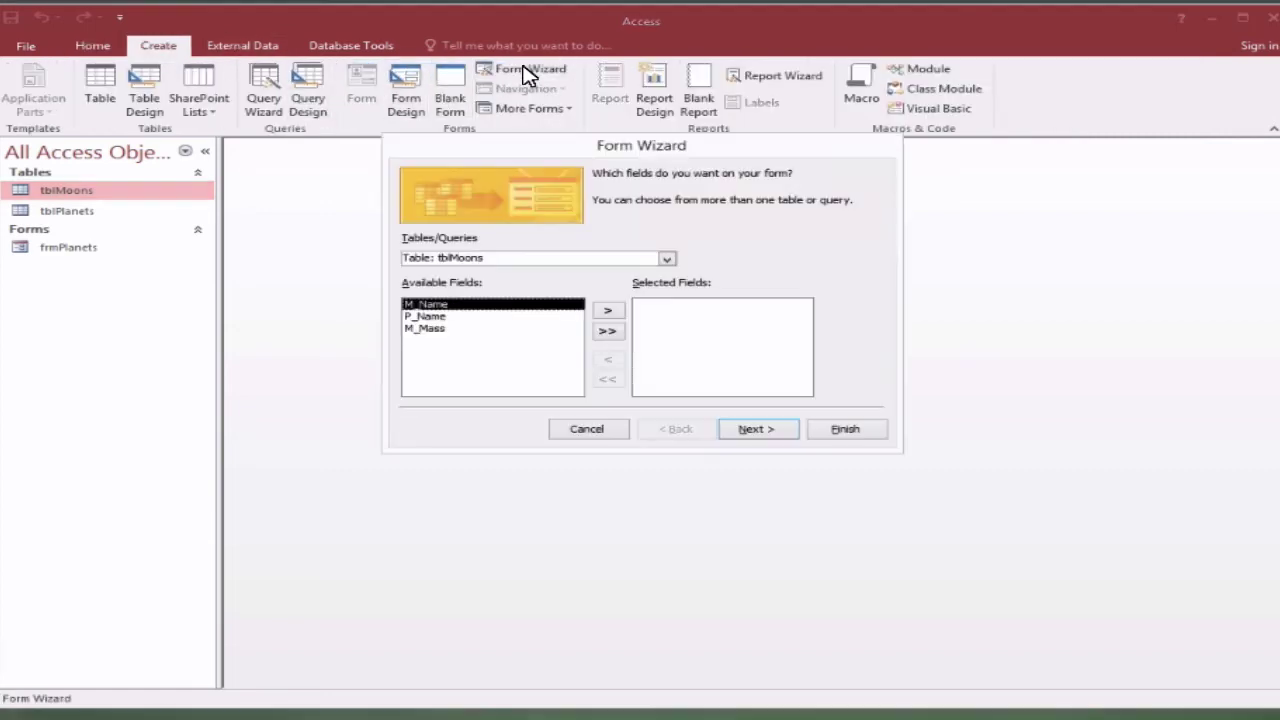
double_click(465, 306)
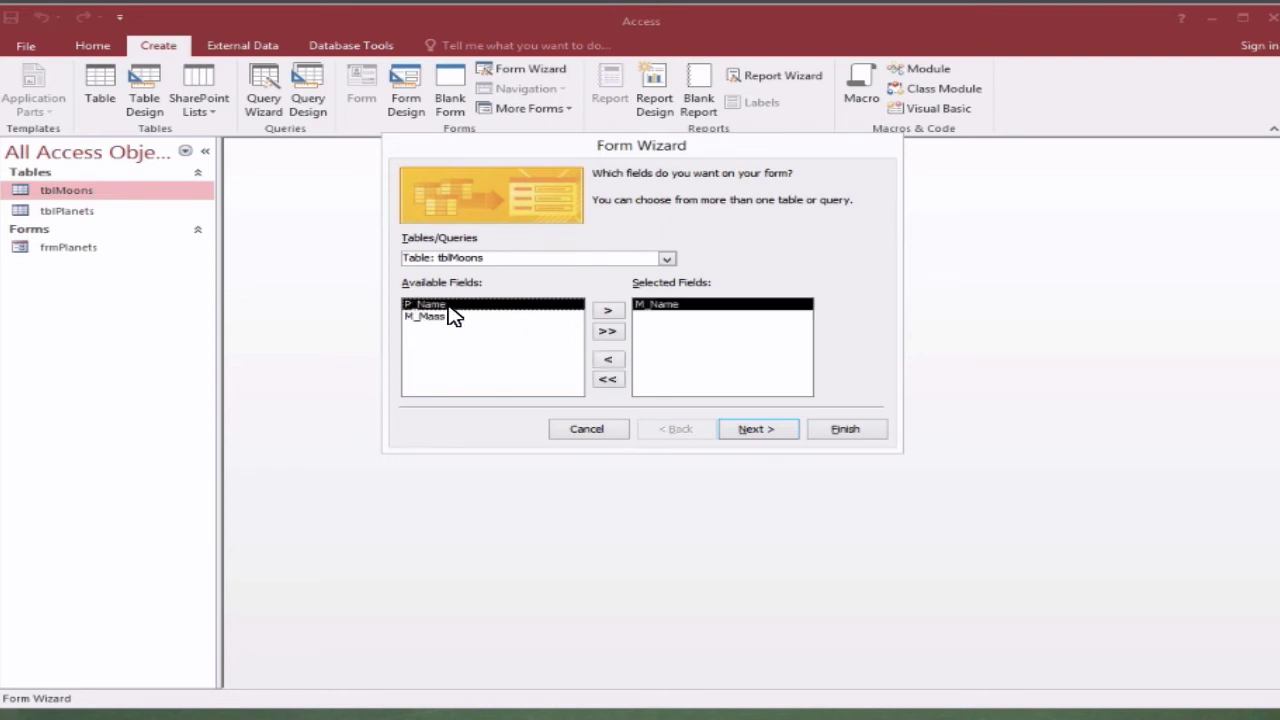
double_click(441, 318)
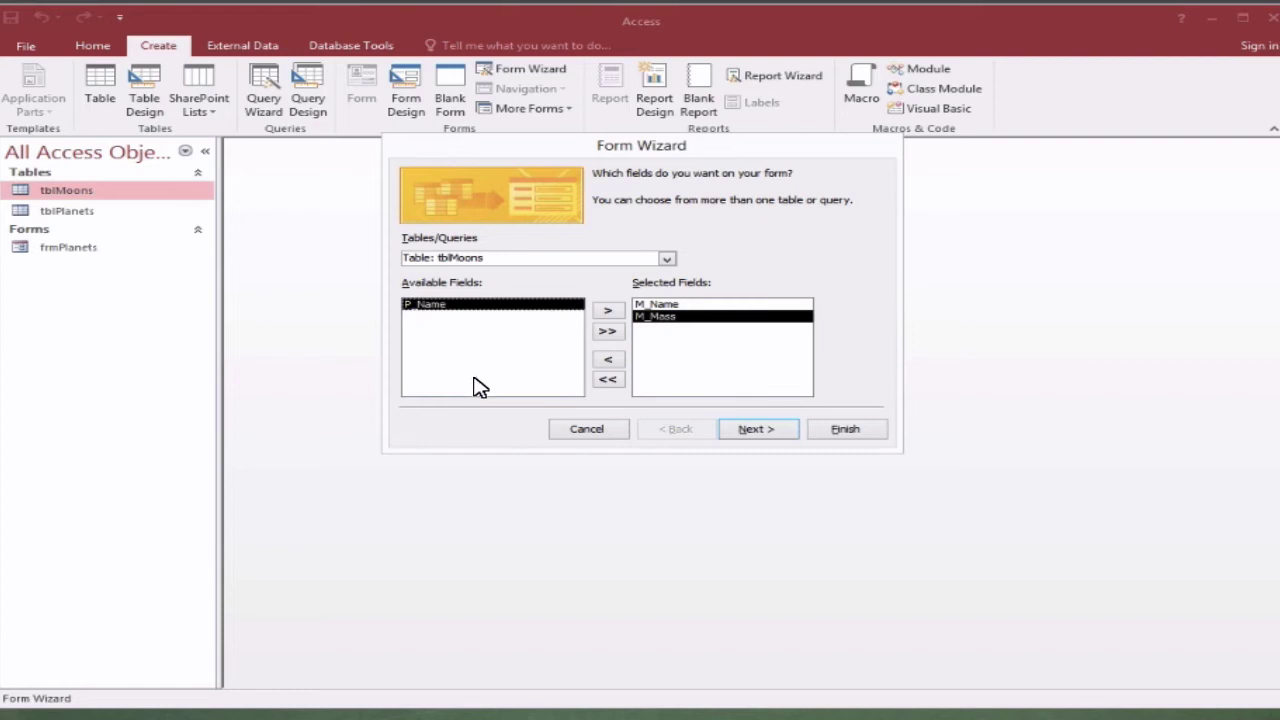
left_click(762, 430)
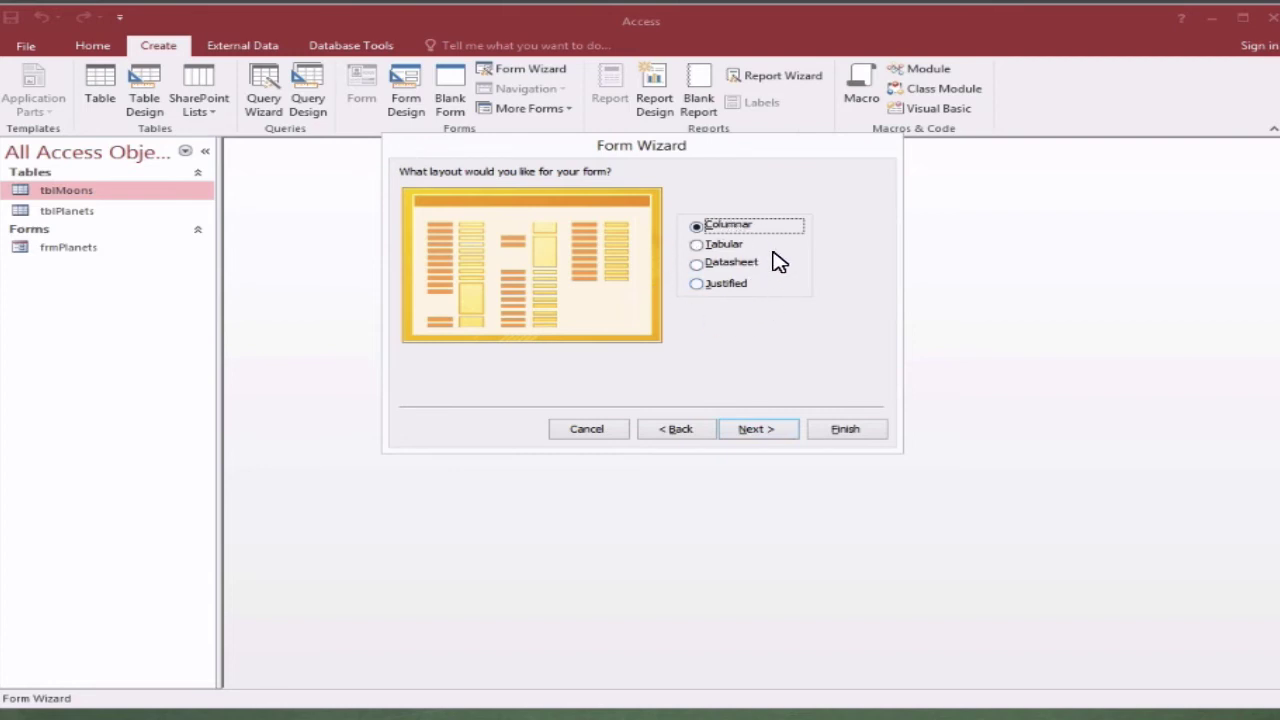
left_click(735, 265)
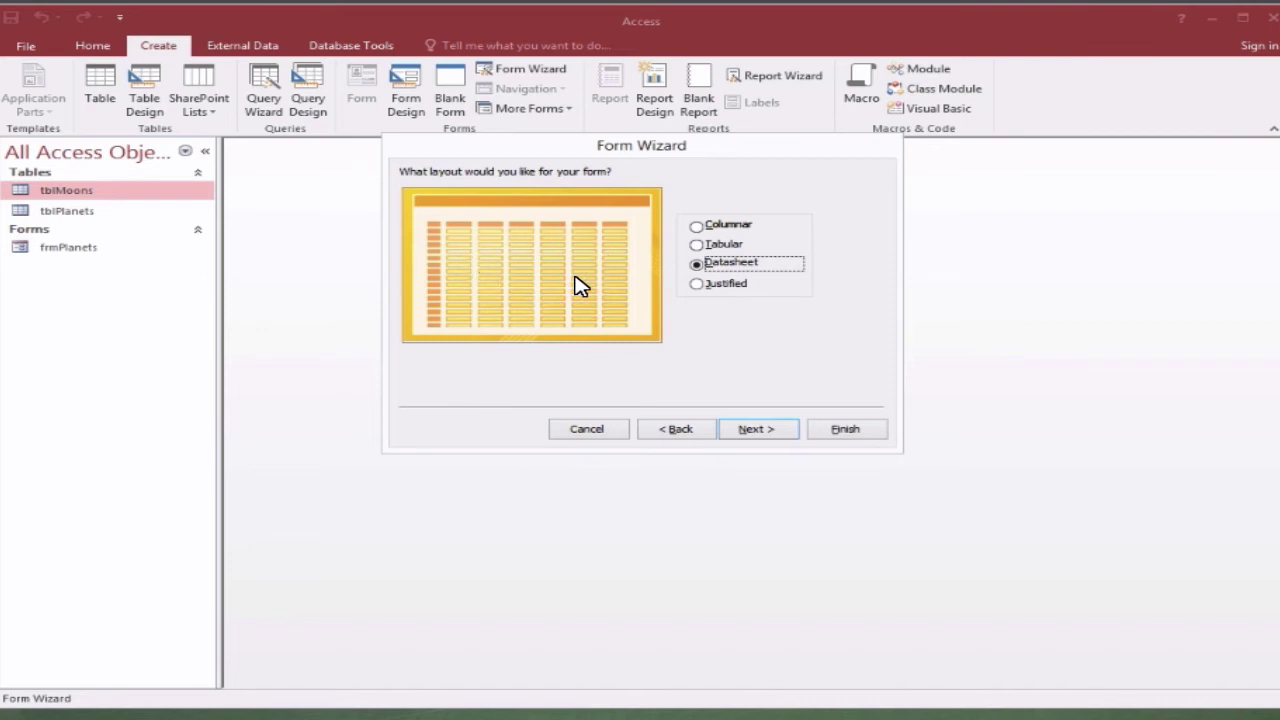
- Title the moons datasheet form sfrmMoons and finish the wizard
left_click(747, 429)
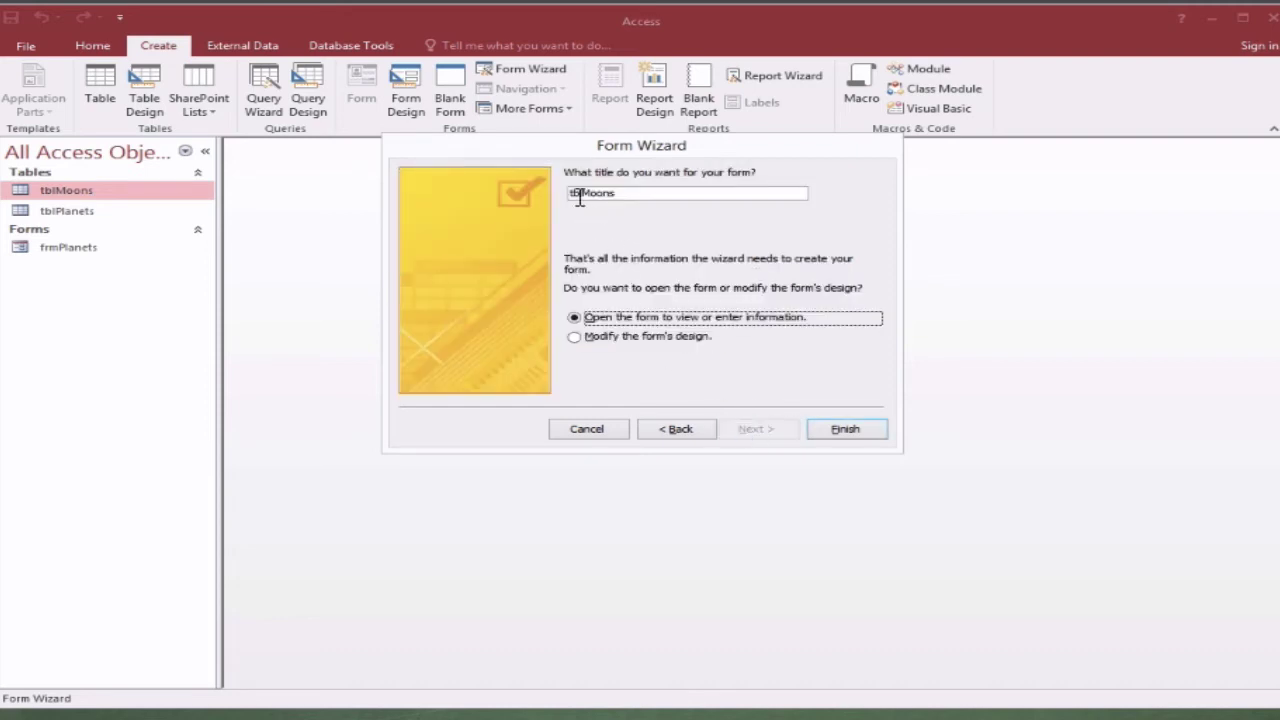
left_click(580, 194)
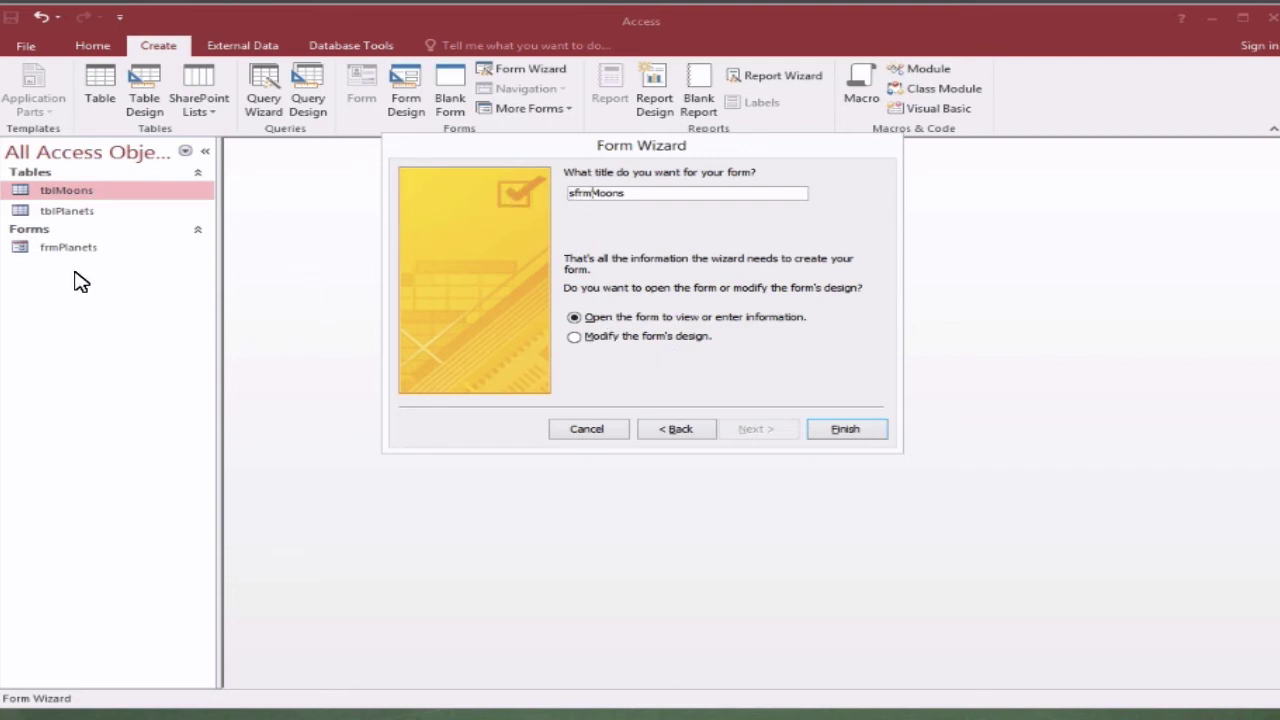
left_click(862, 432)
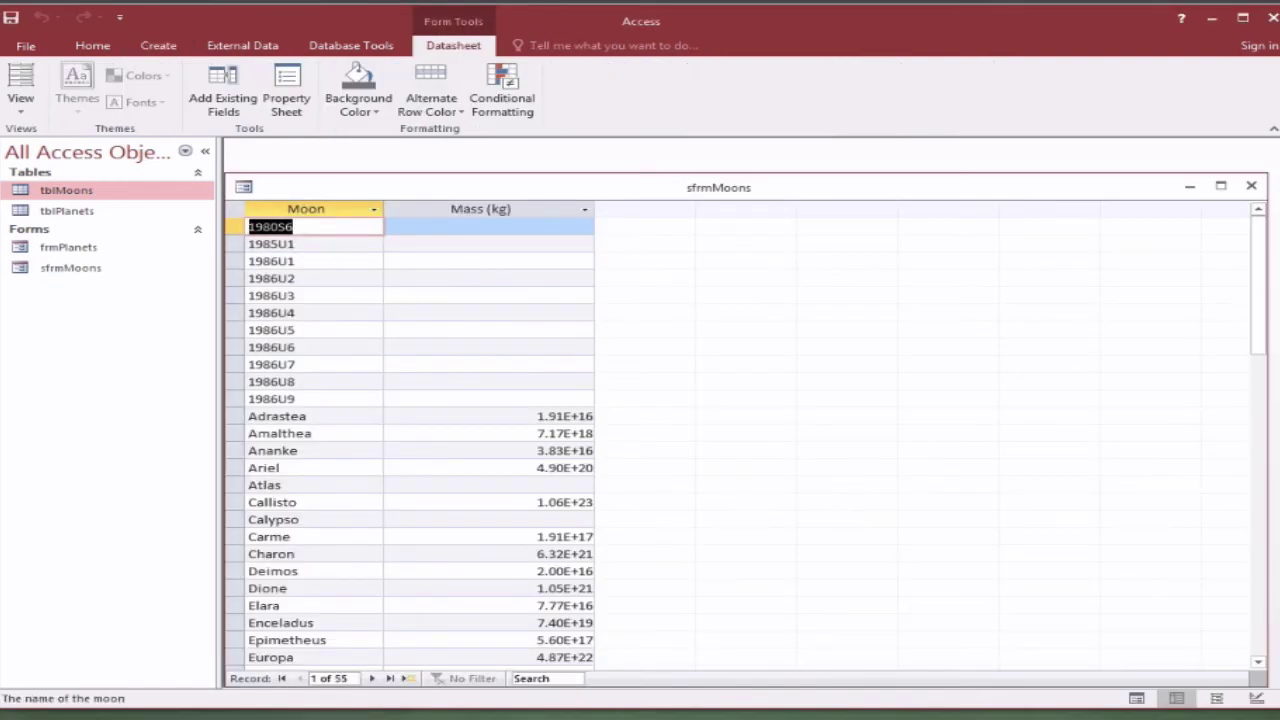
- Close sfrmMoons, open frmPlanets in Design View, then move its window left and enlarge it
left_click(1252, 187)
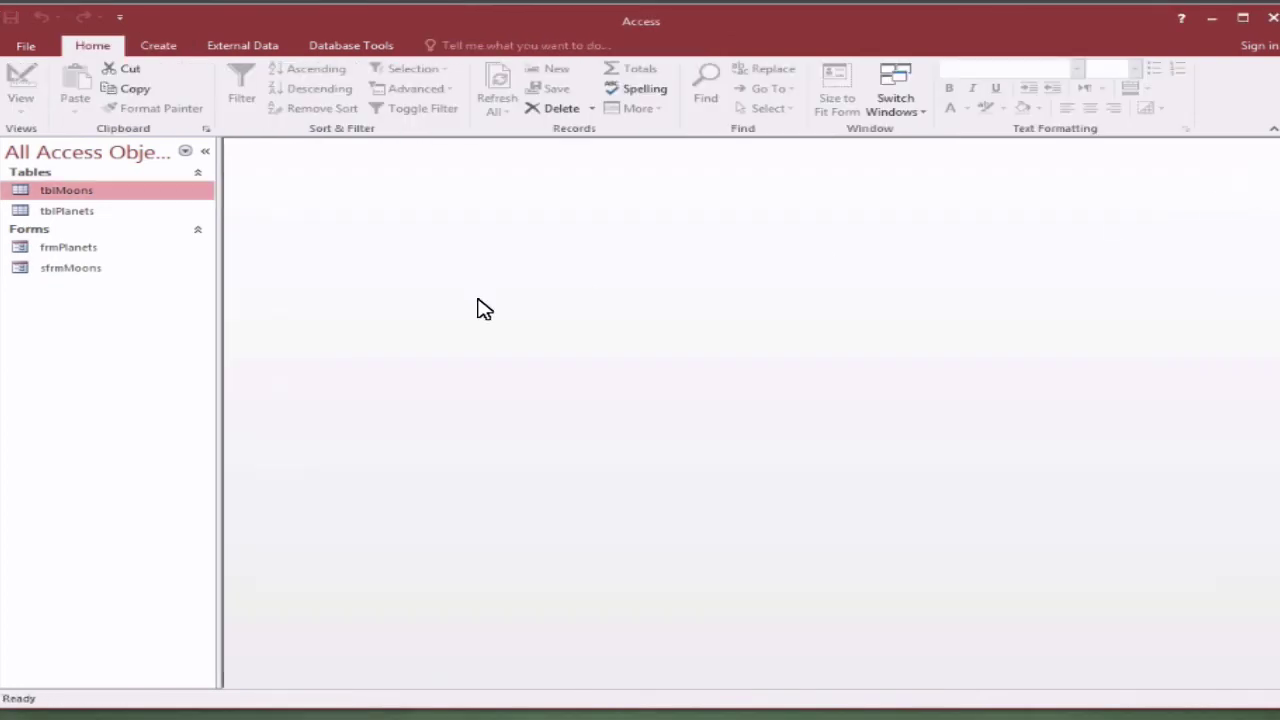
double_click(100, 250)
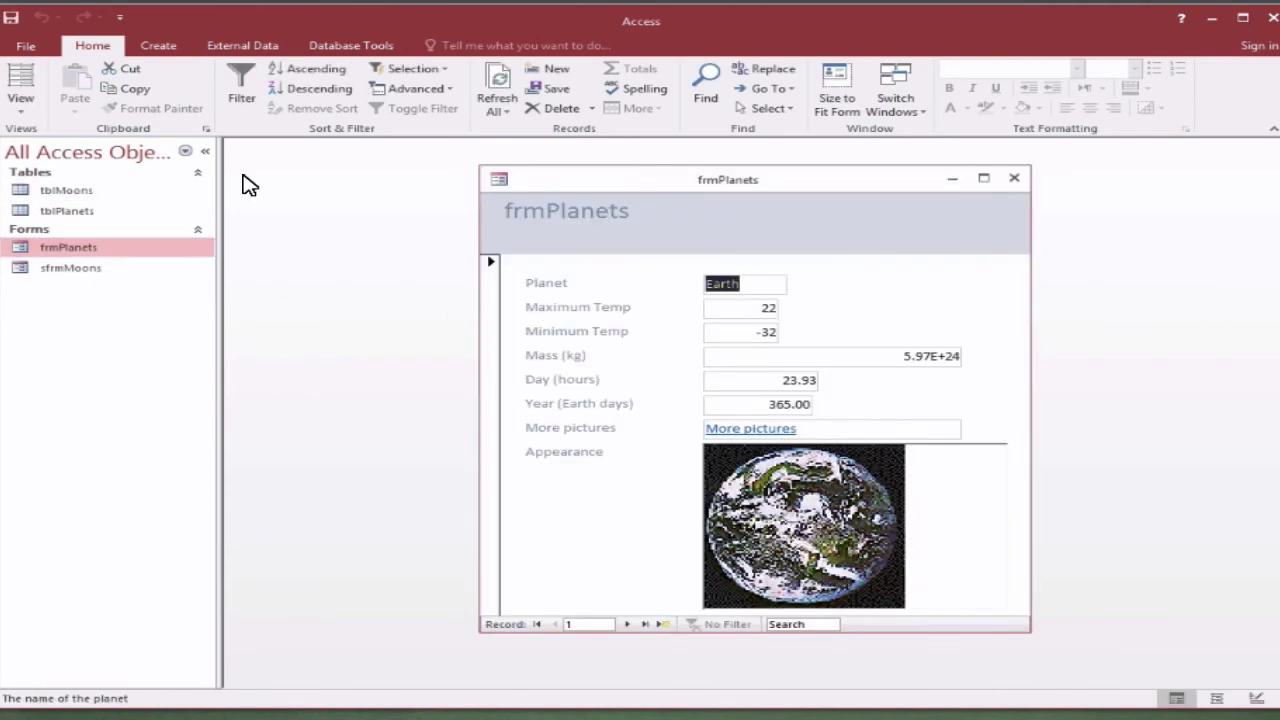
left_click(22, 104)
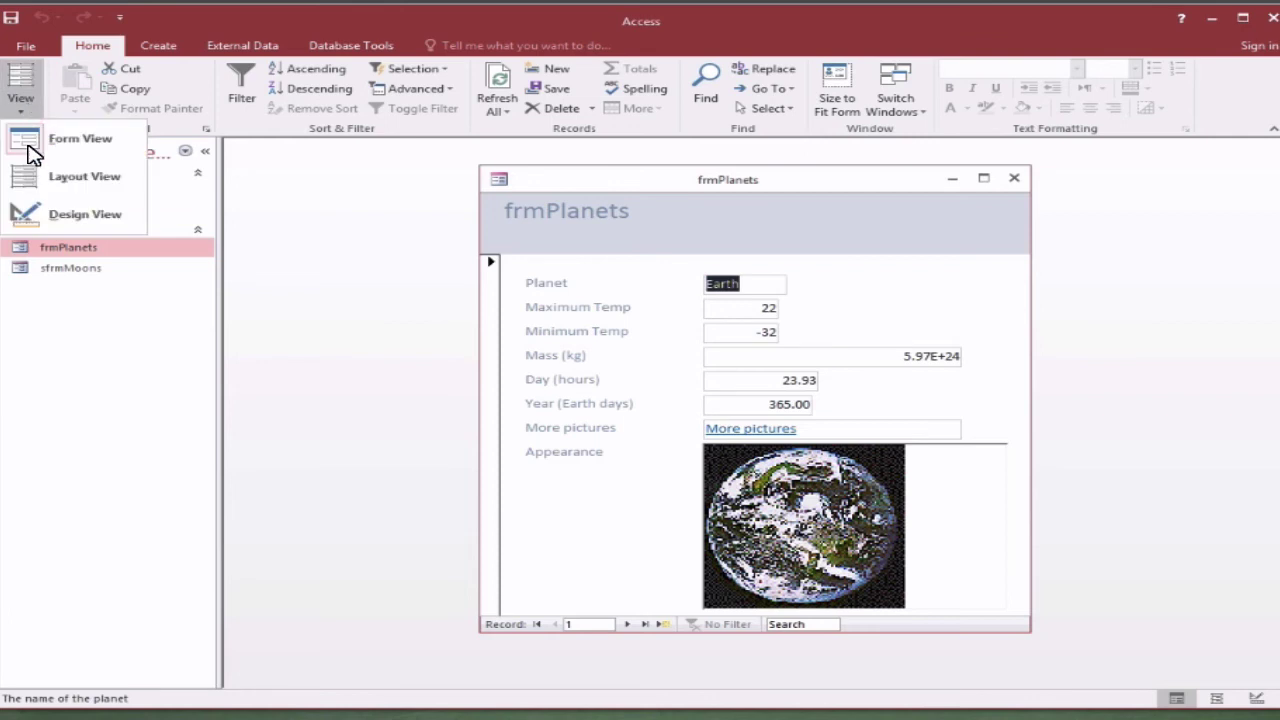
left_click(37, 218)
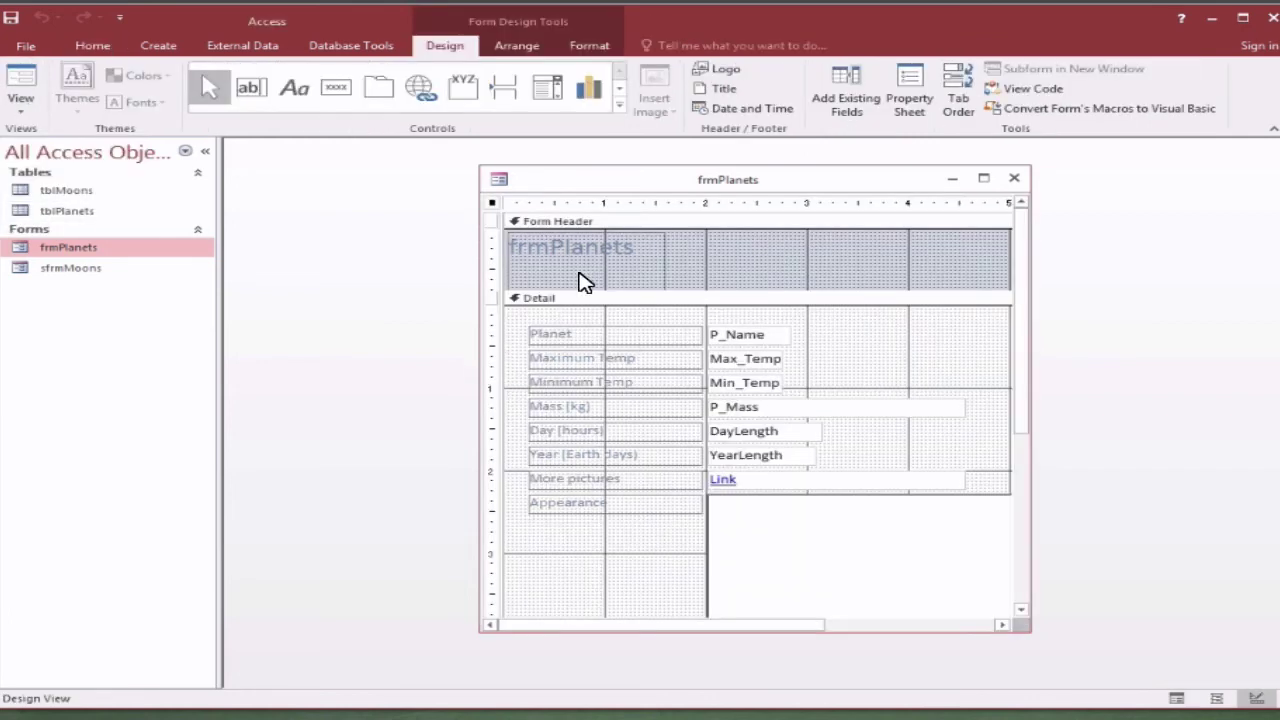
left_click_drag(630, 190, 380, 167)
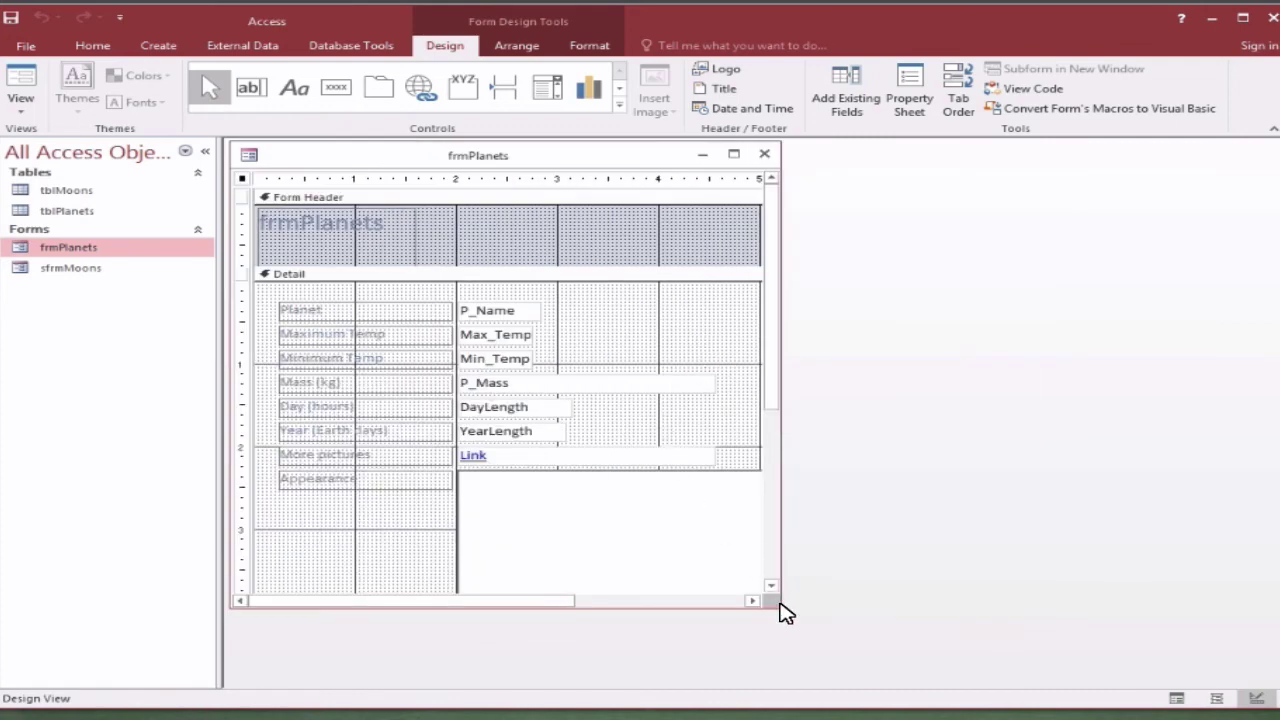
left_click_drag(781, 611, 1246, 678)
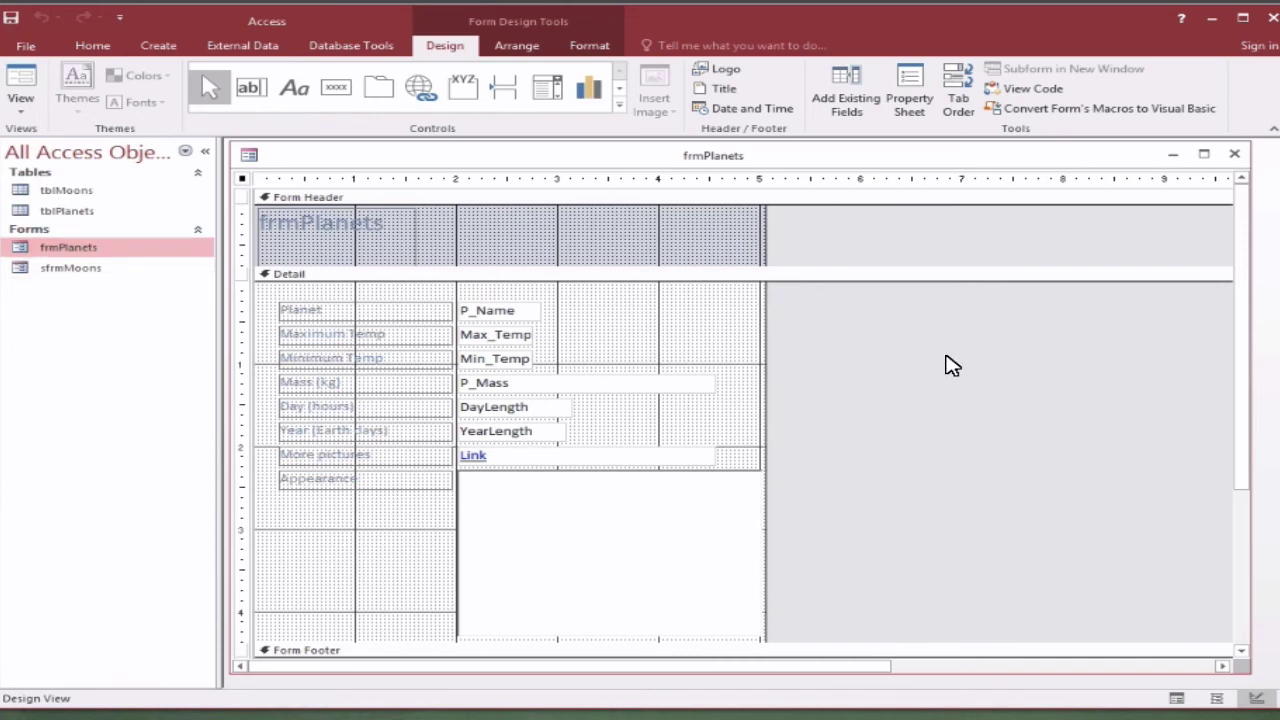
- Drop sfrmMoons onto frmPlanets right of the planet fields, delete its label, and nudge it left
left_click(80, 272)
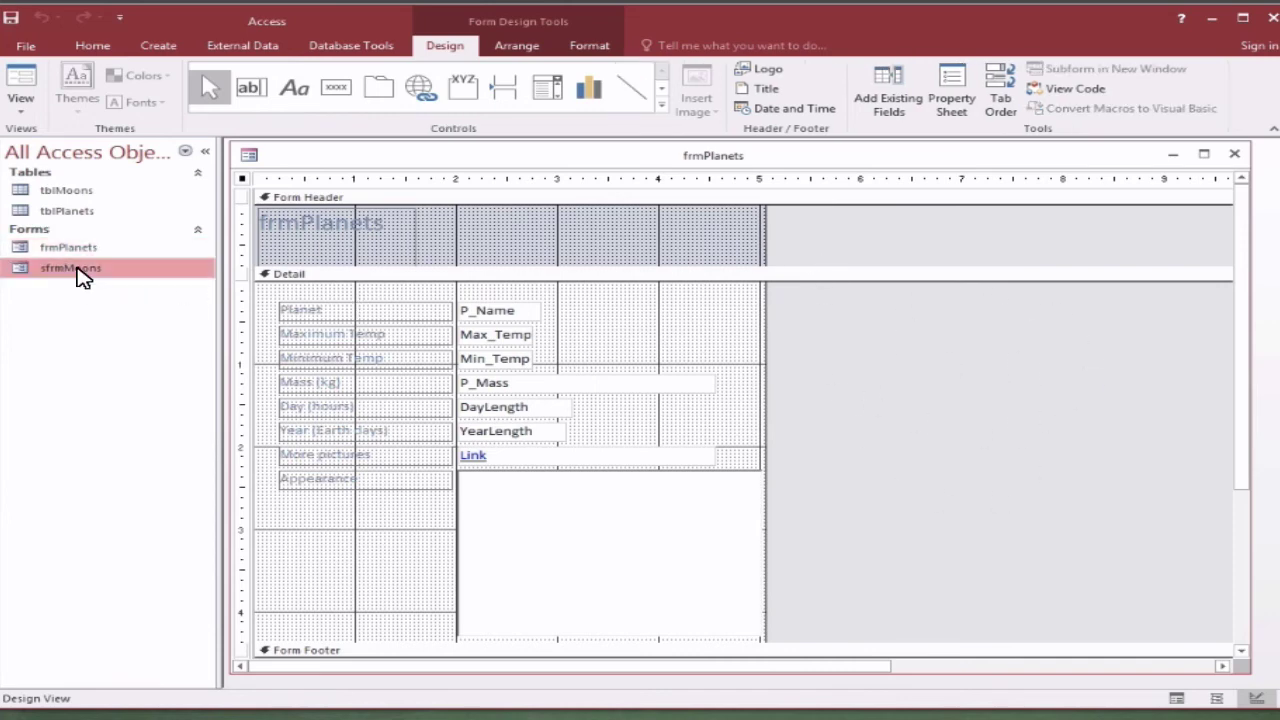
left_click_drag(82, 277, 877, 341)
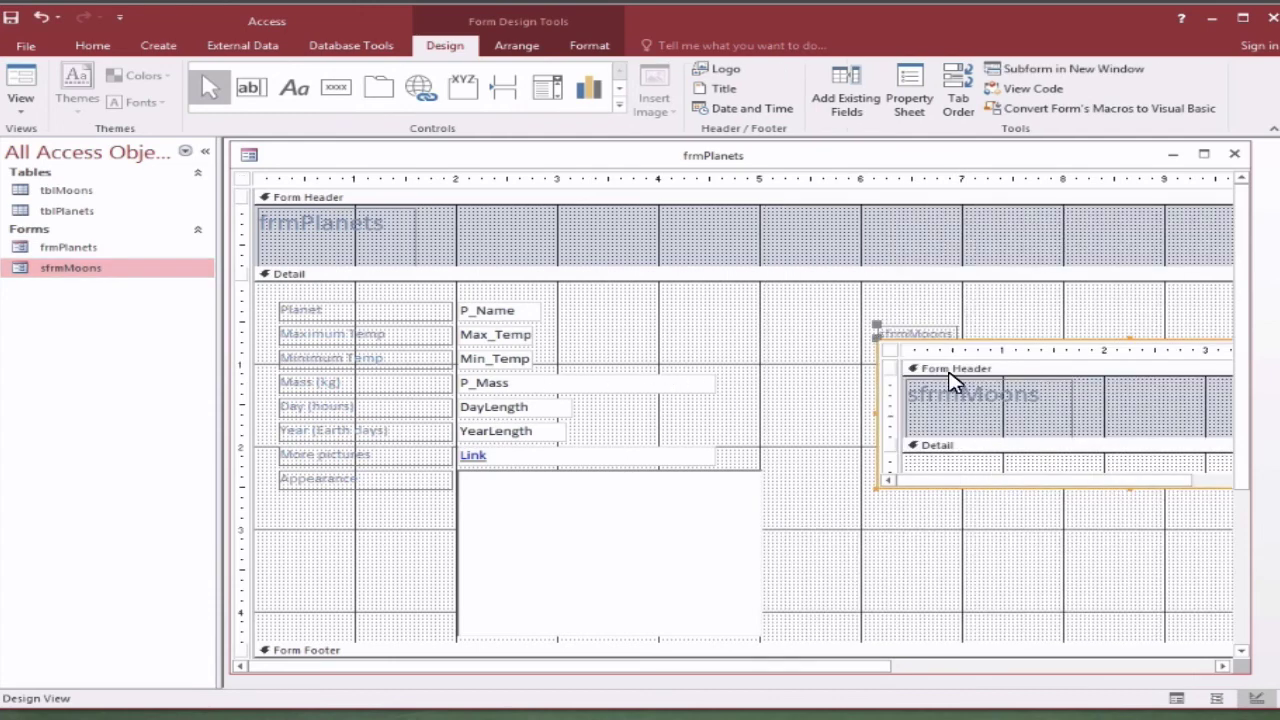
left_click(912, 334)
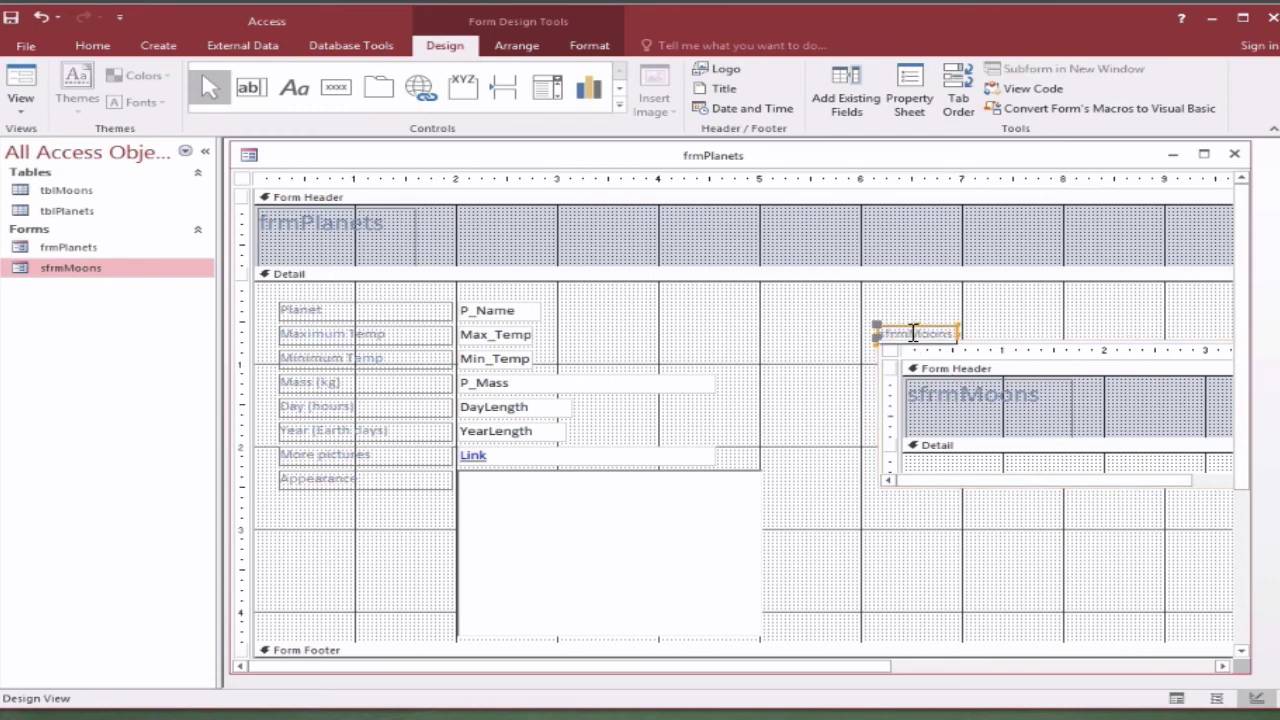
key("Delete")
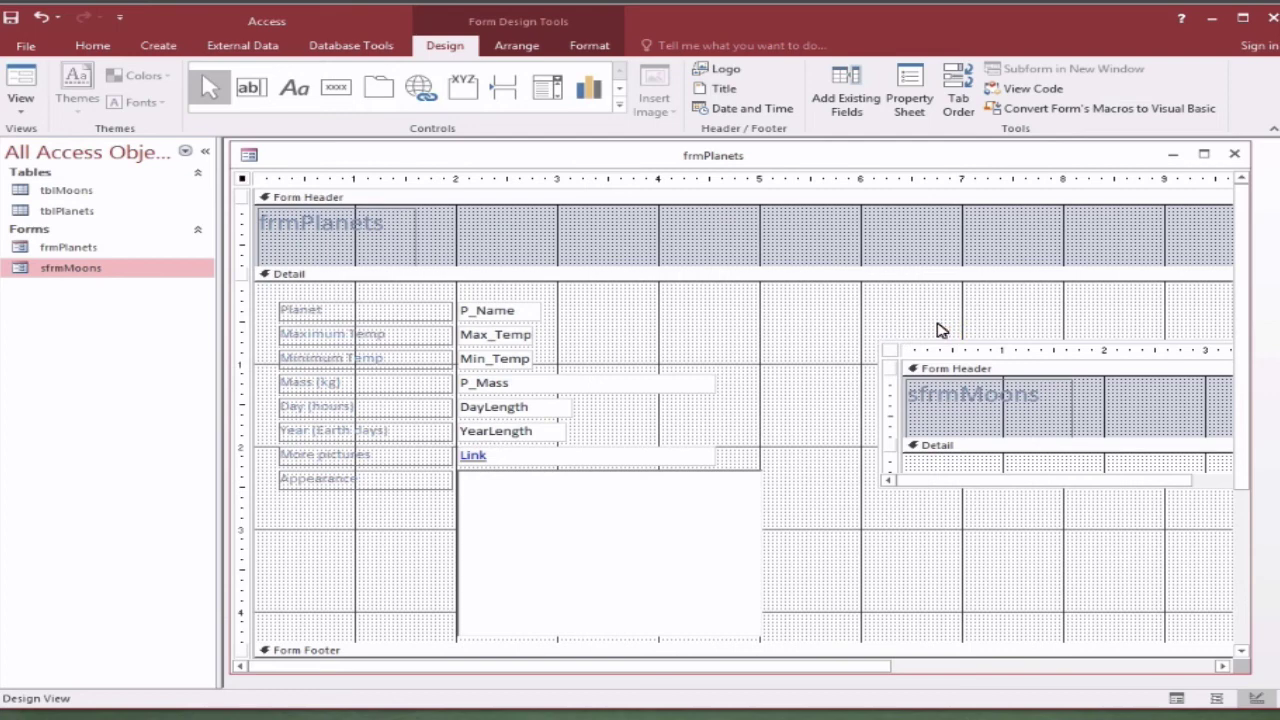
left_click_drag(941, 350, 841, 353)
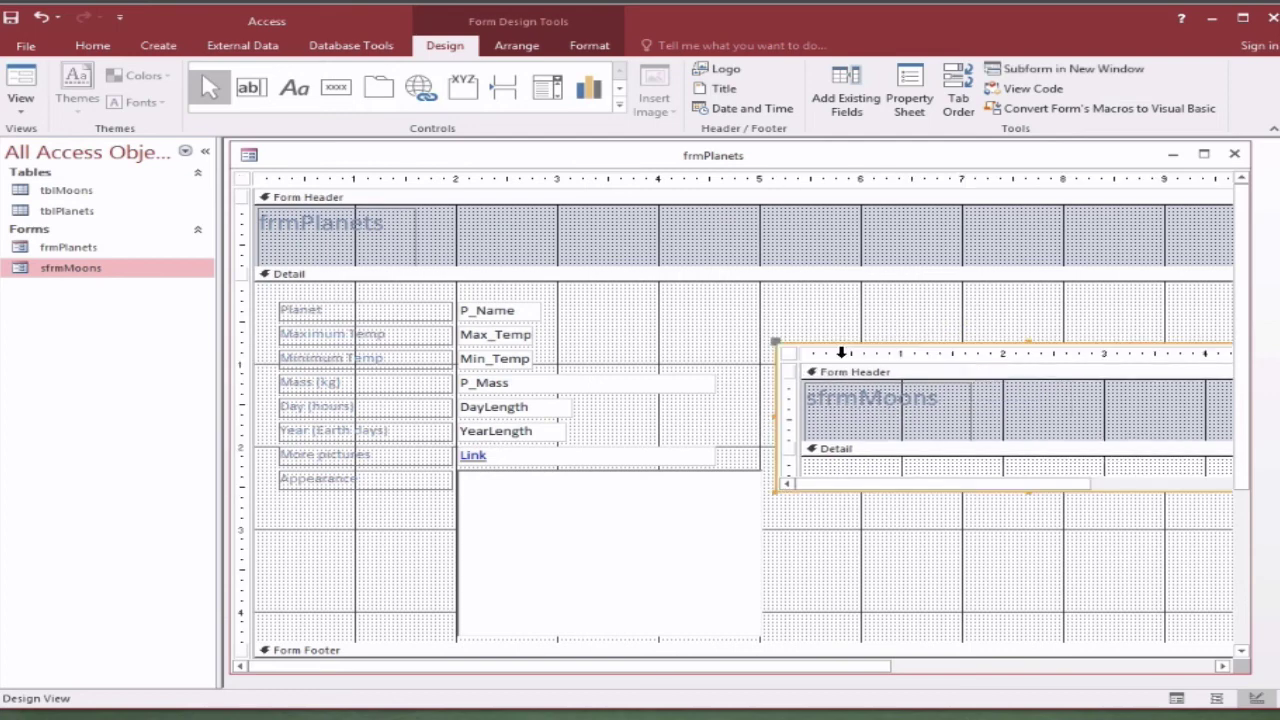
- Show the sfrmMoons subform control's Data properties to check its P_Name master/child link
right_click(778, 342)
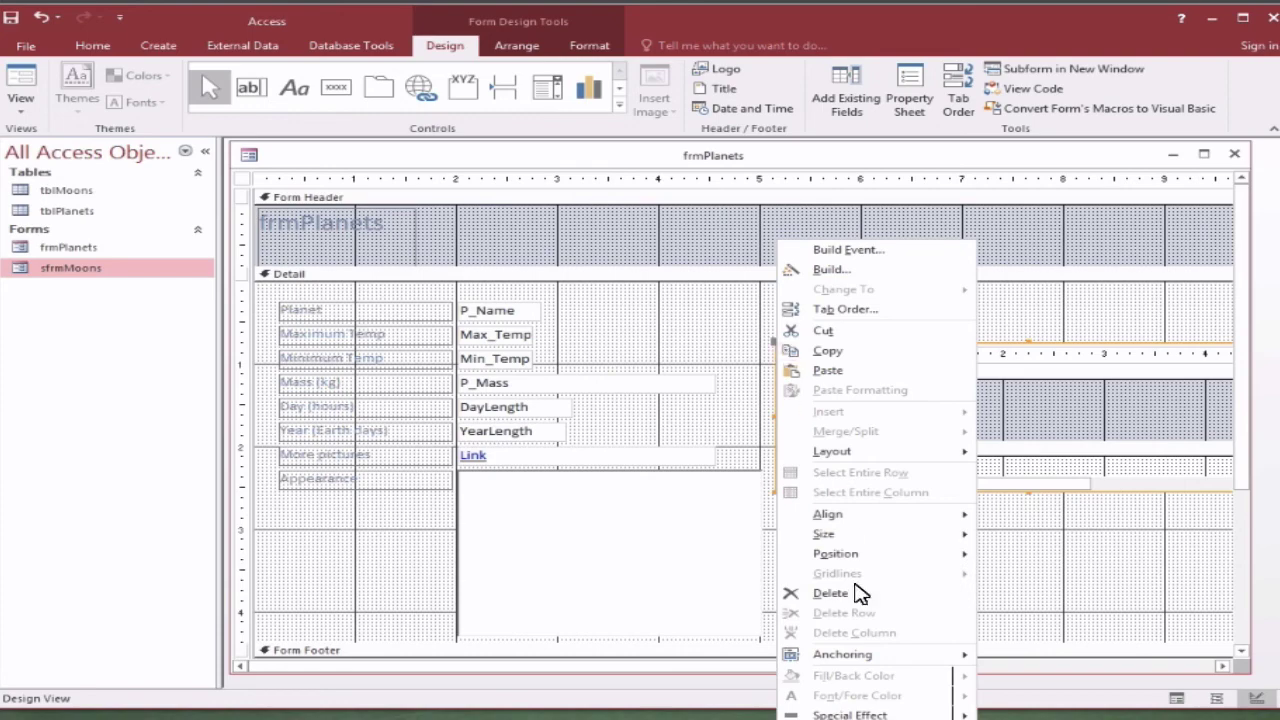
left_click(850, 718)
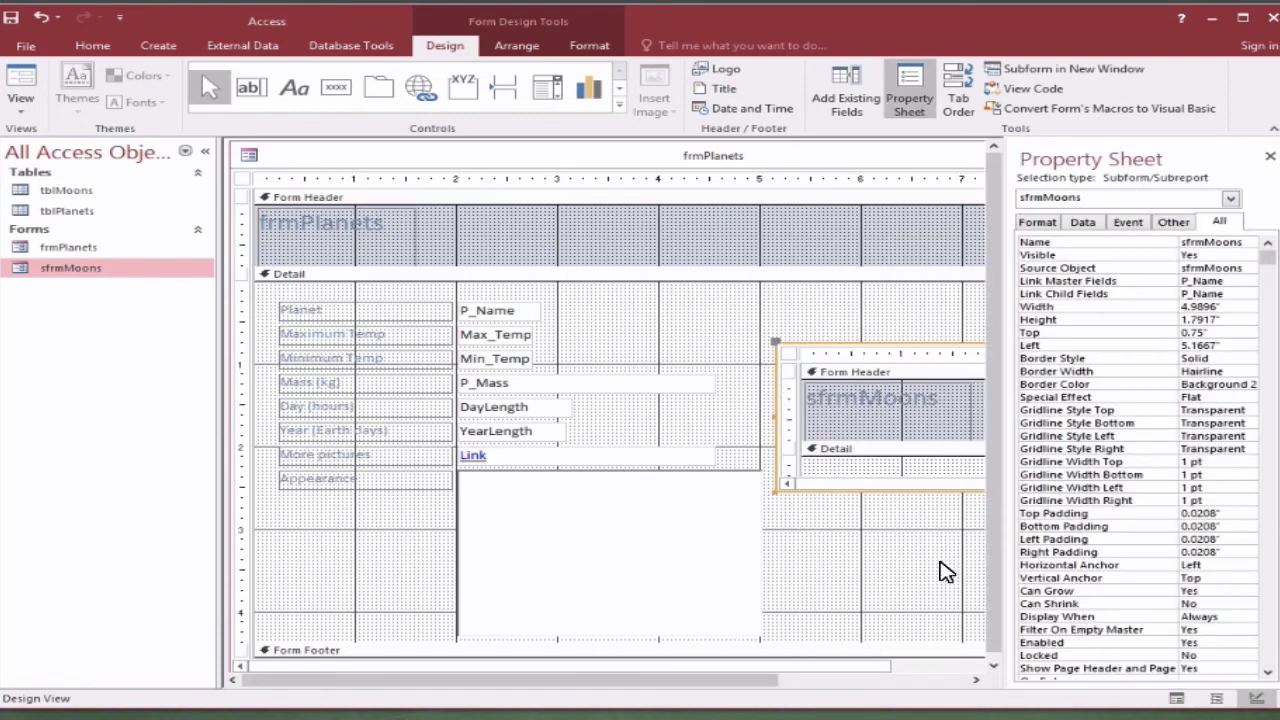
left_click(1085, 224)
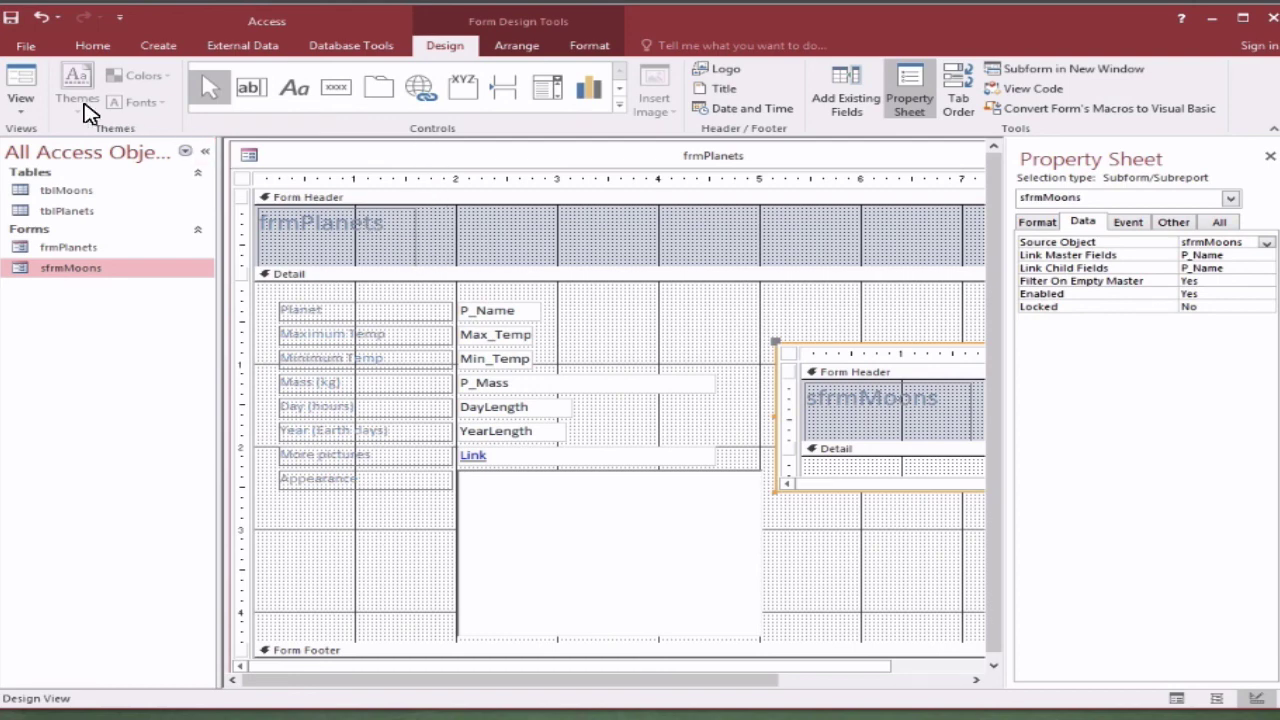
- Run frmPlanets in Form View and step from Earth to Jupiter and Mars, checking each planet's moons
left_click(21, 80)
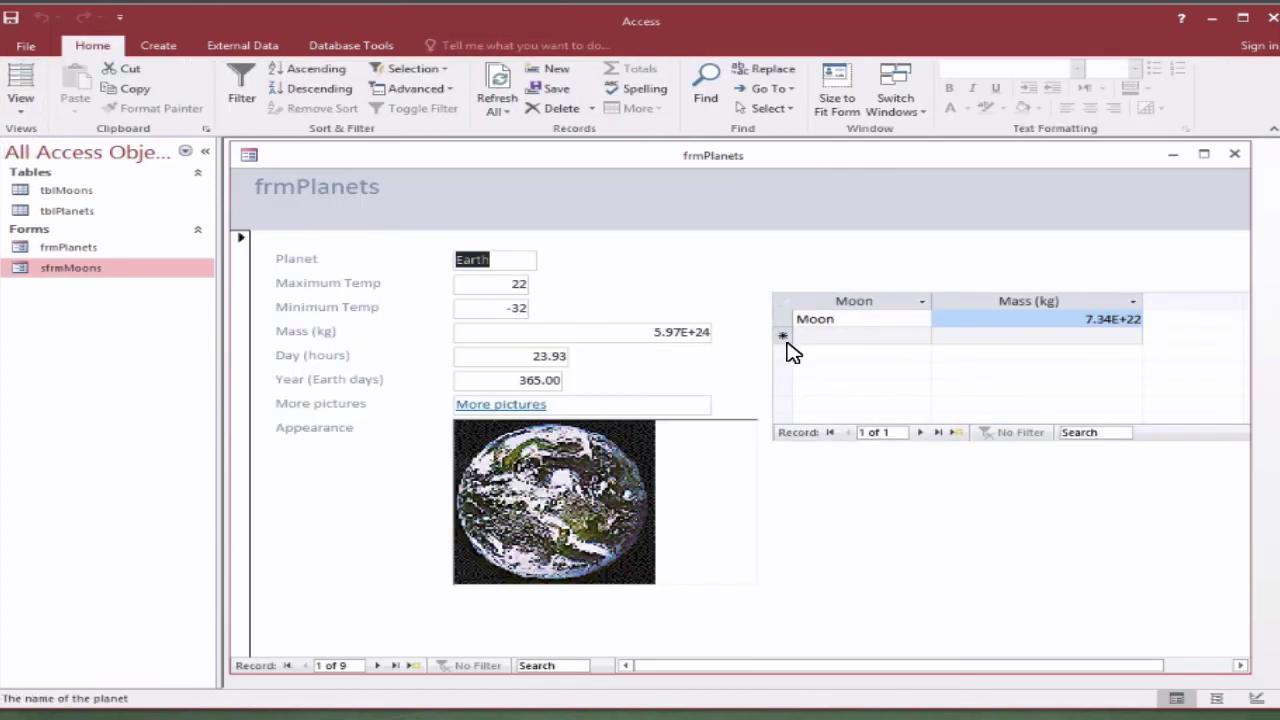
left_click(378, 665)
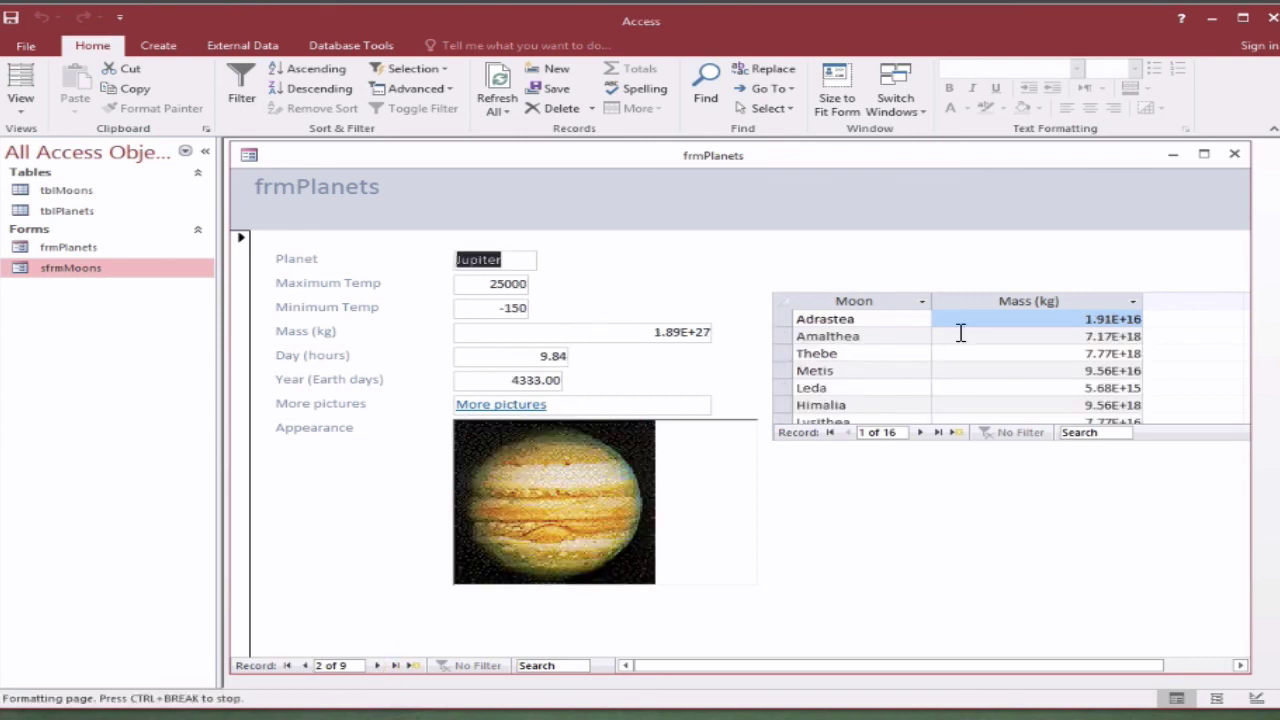
left_click(378, 665)
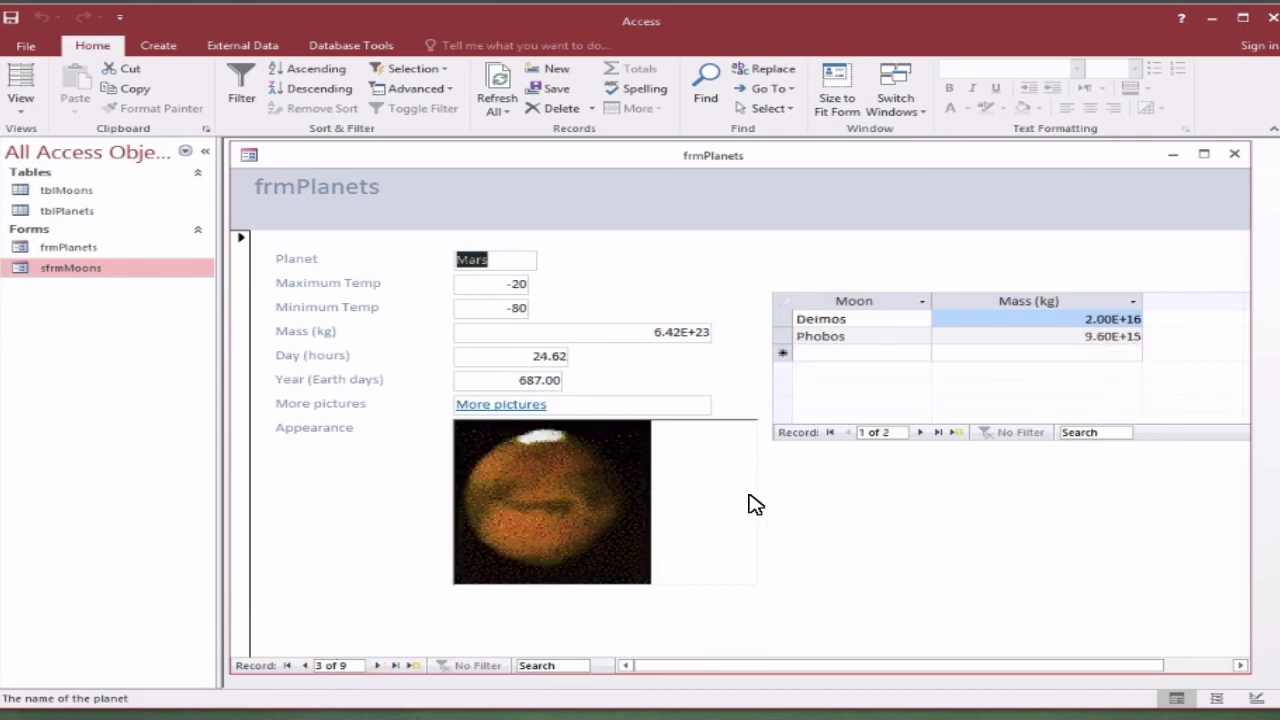